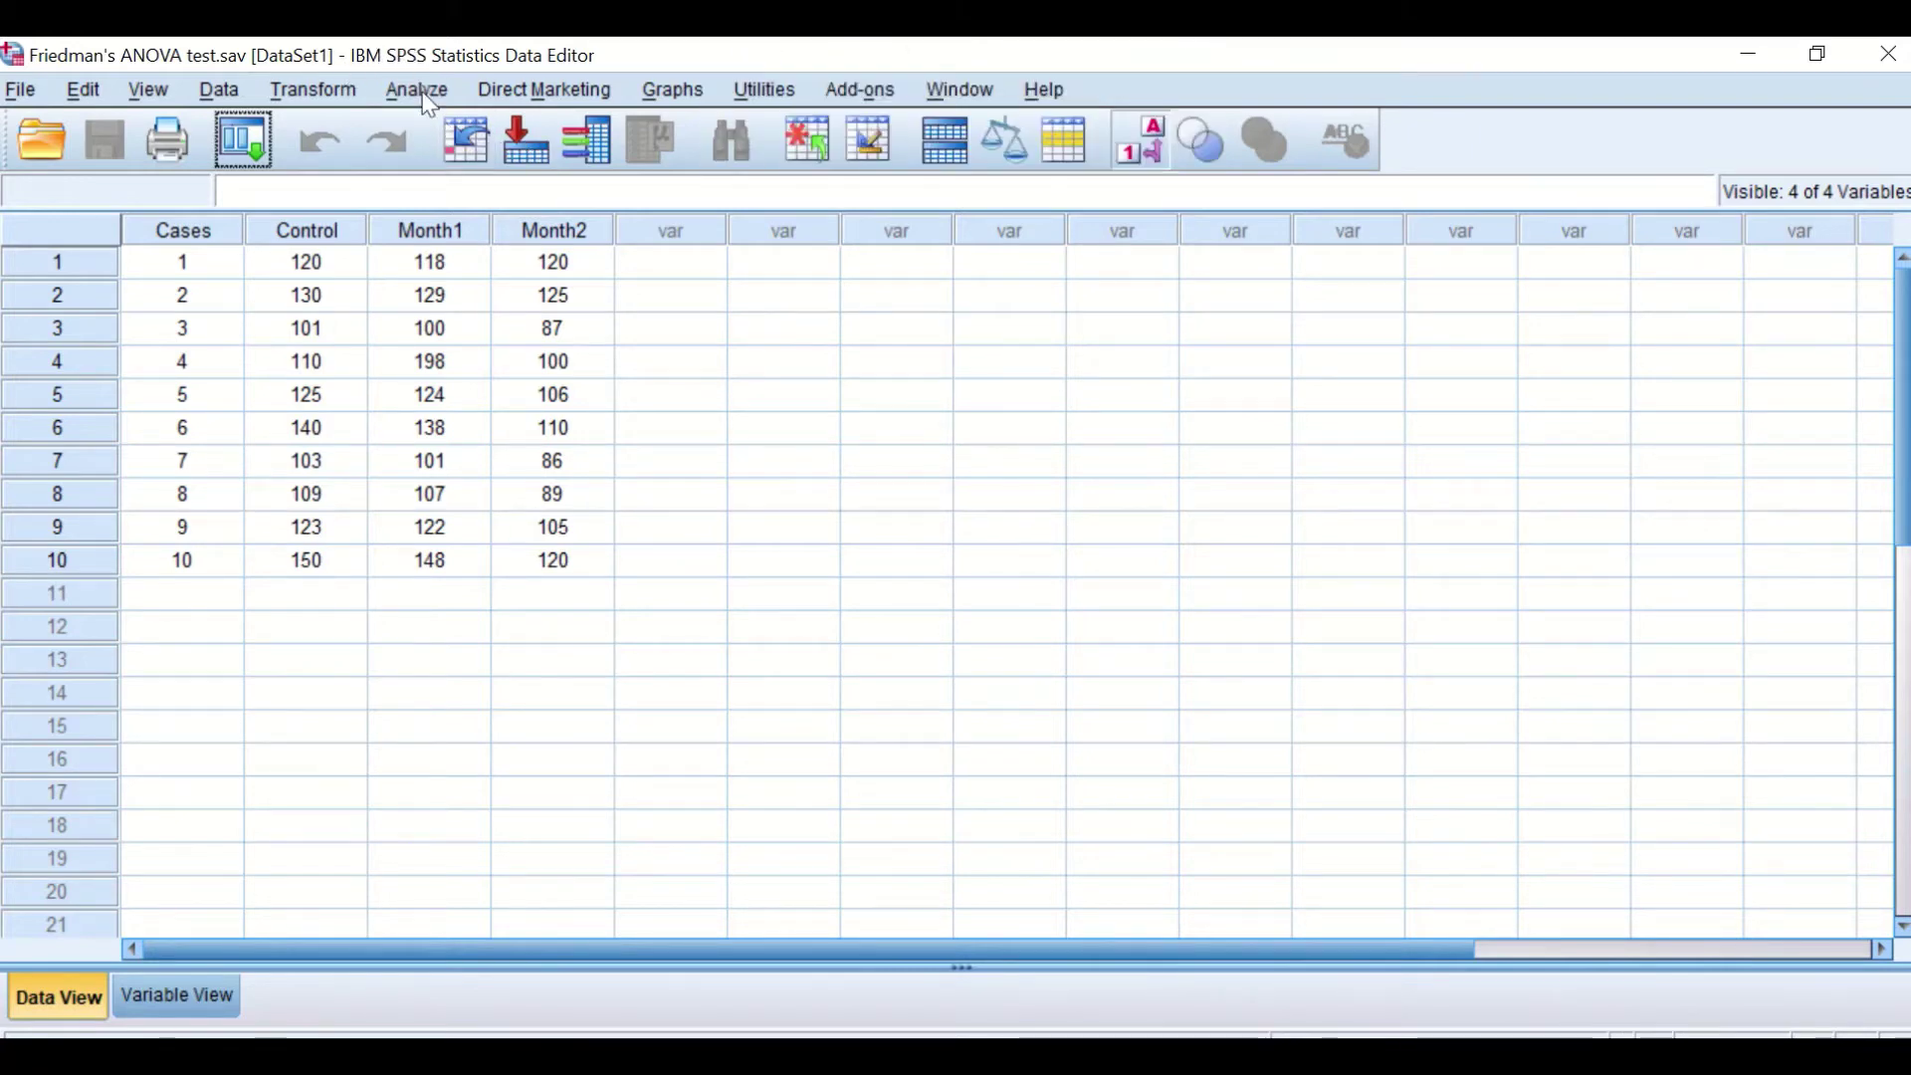
- Open the K Related Samples legacy dialog with the Friedman test selected
click(424, 95)
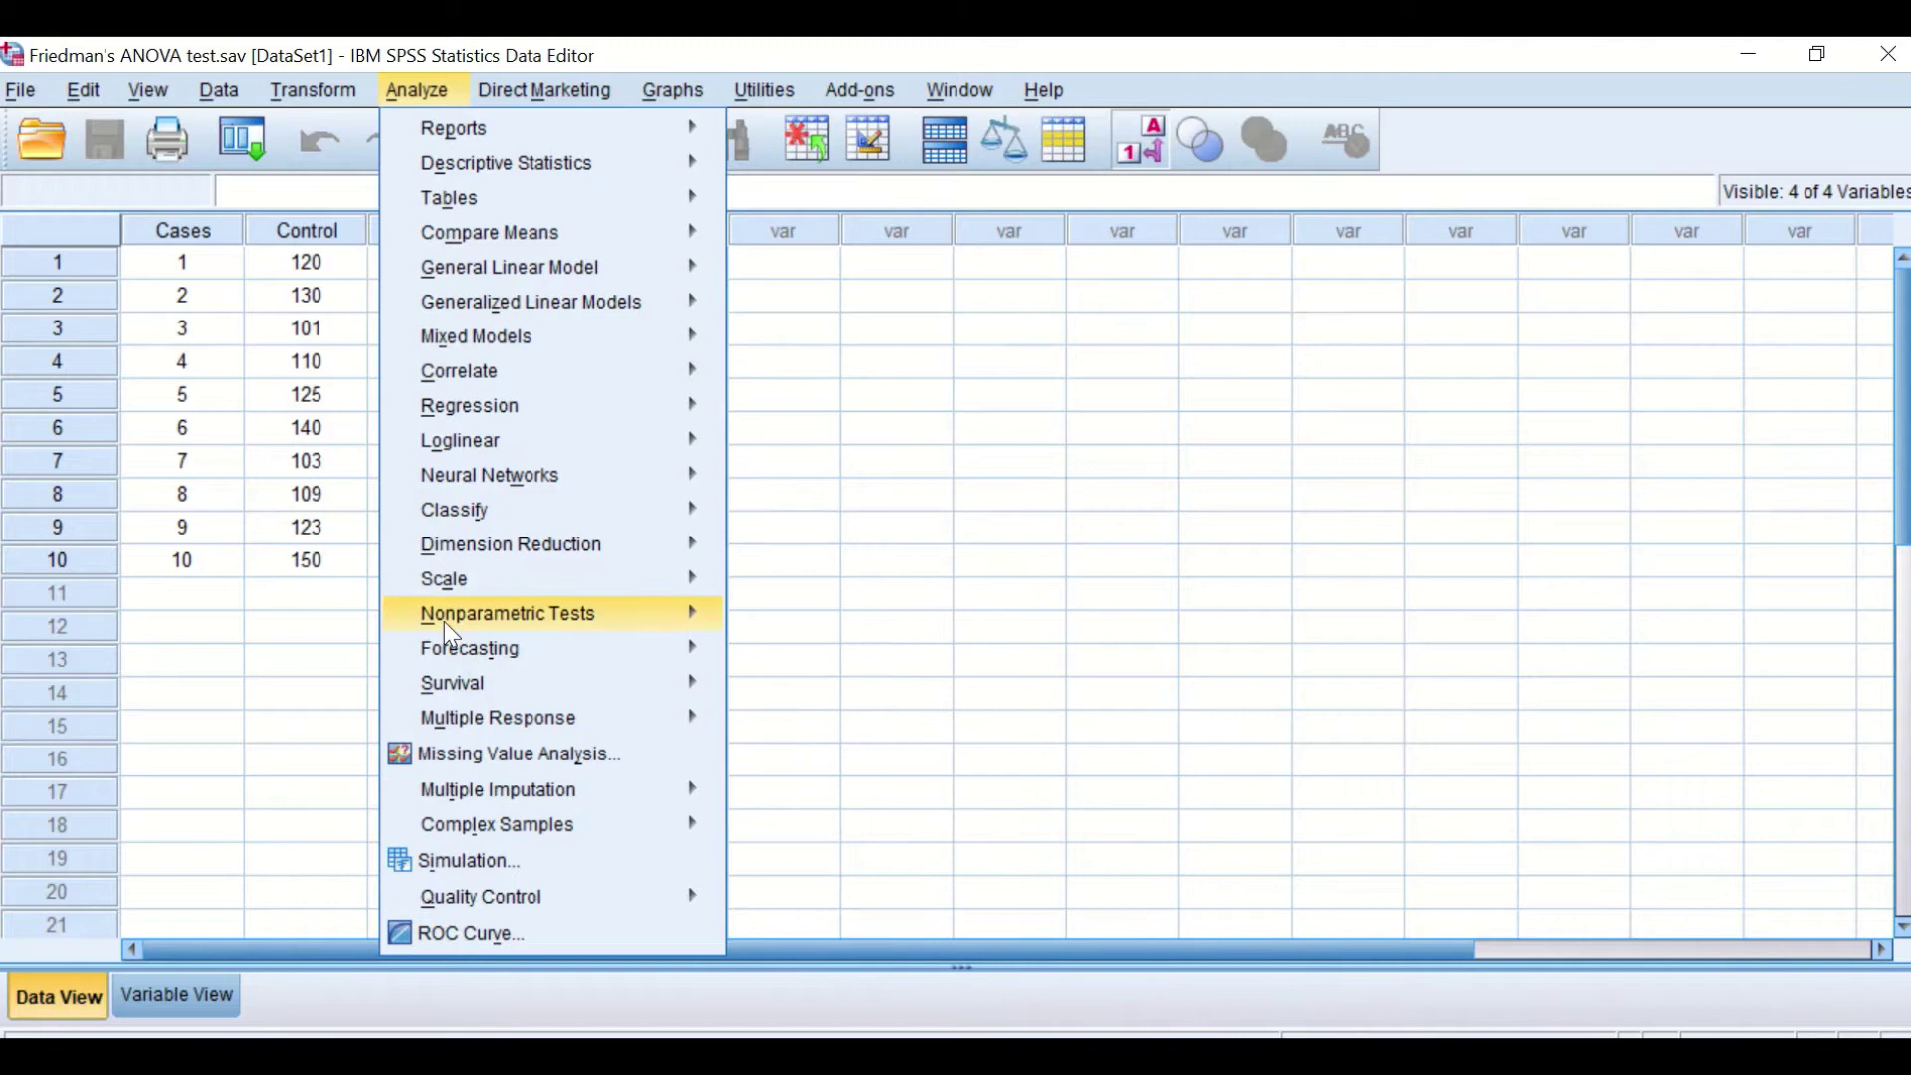
mouse_move(453, 633)
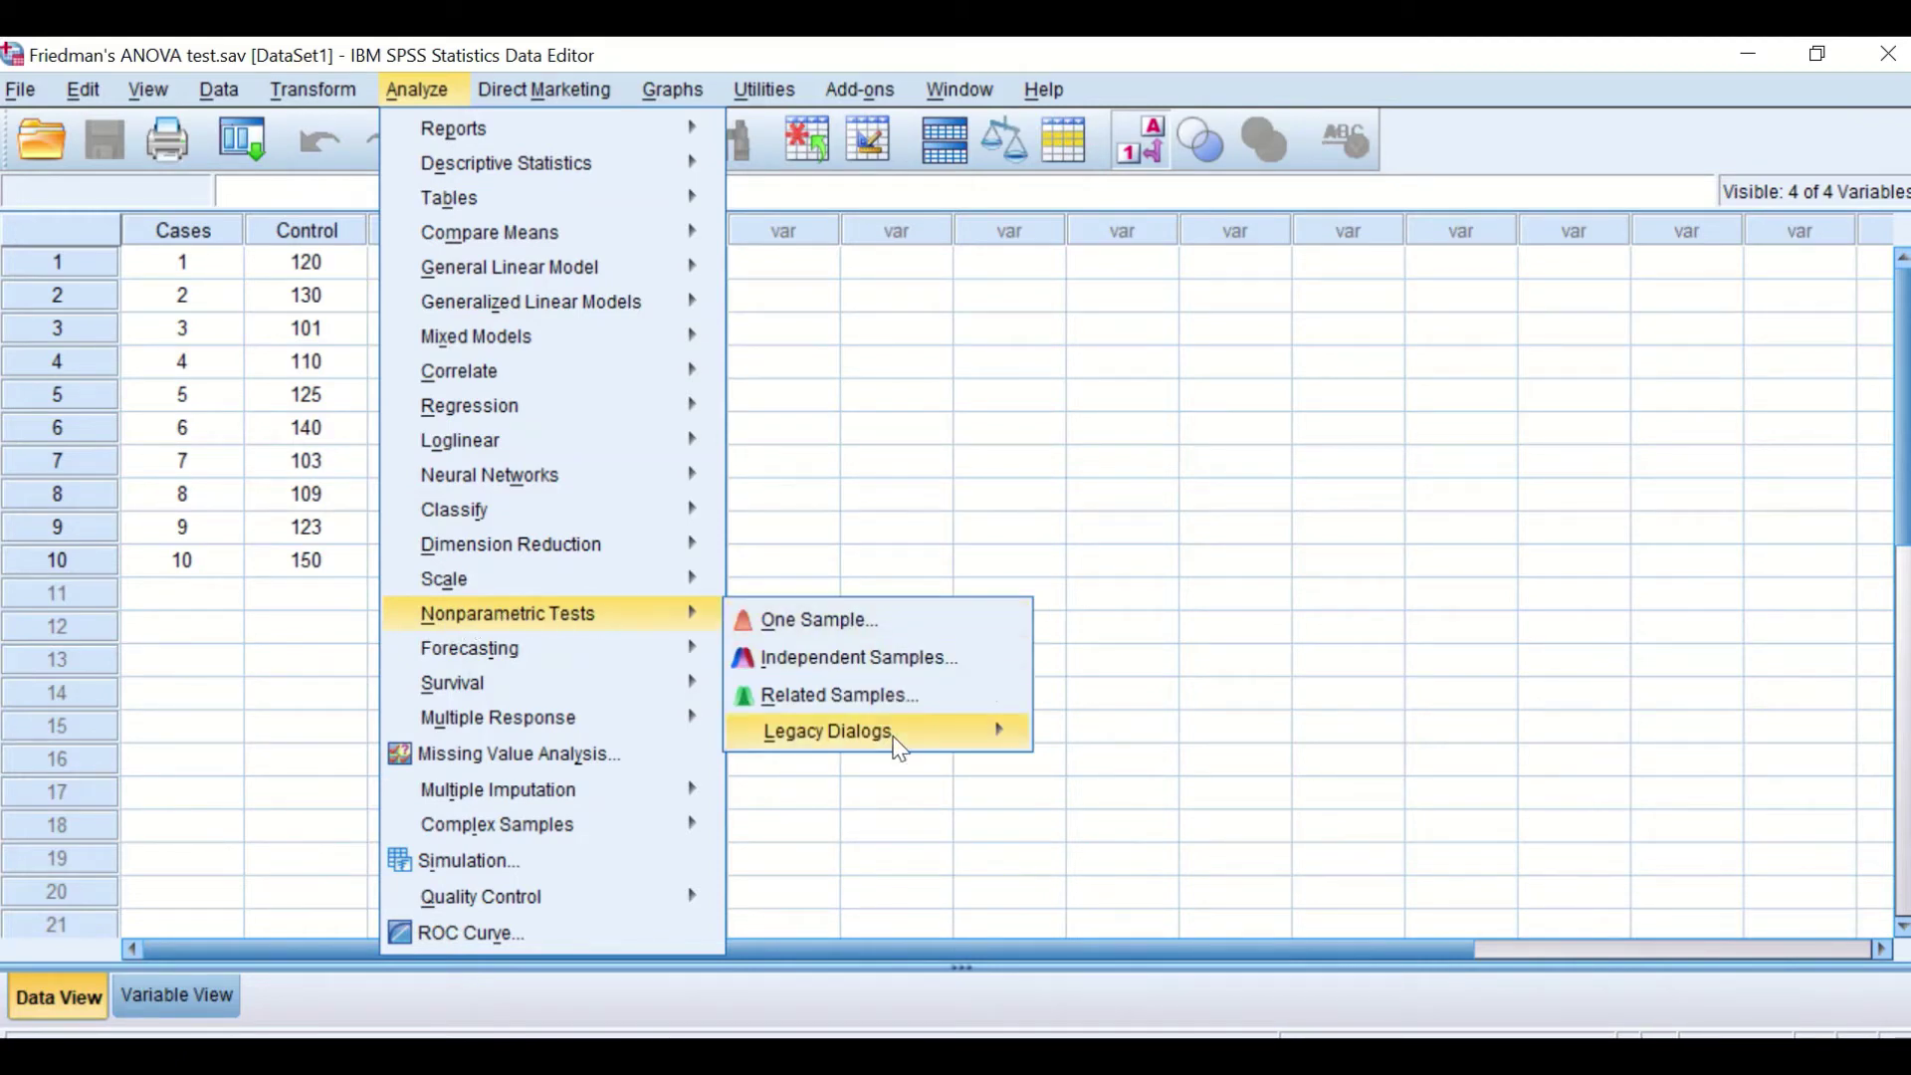
mouse_move(902, 741)
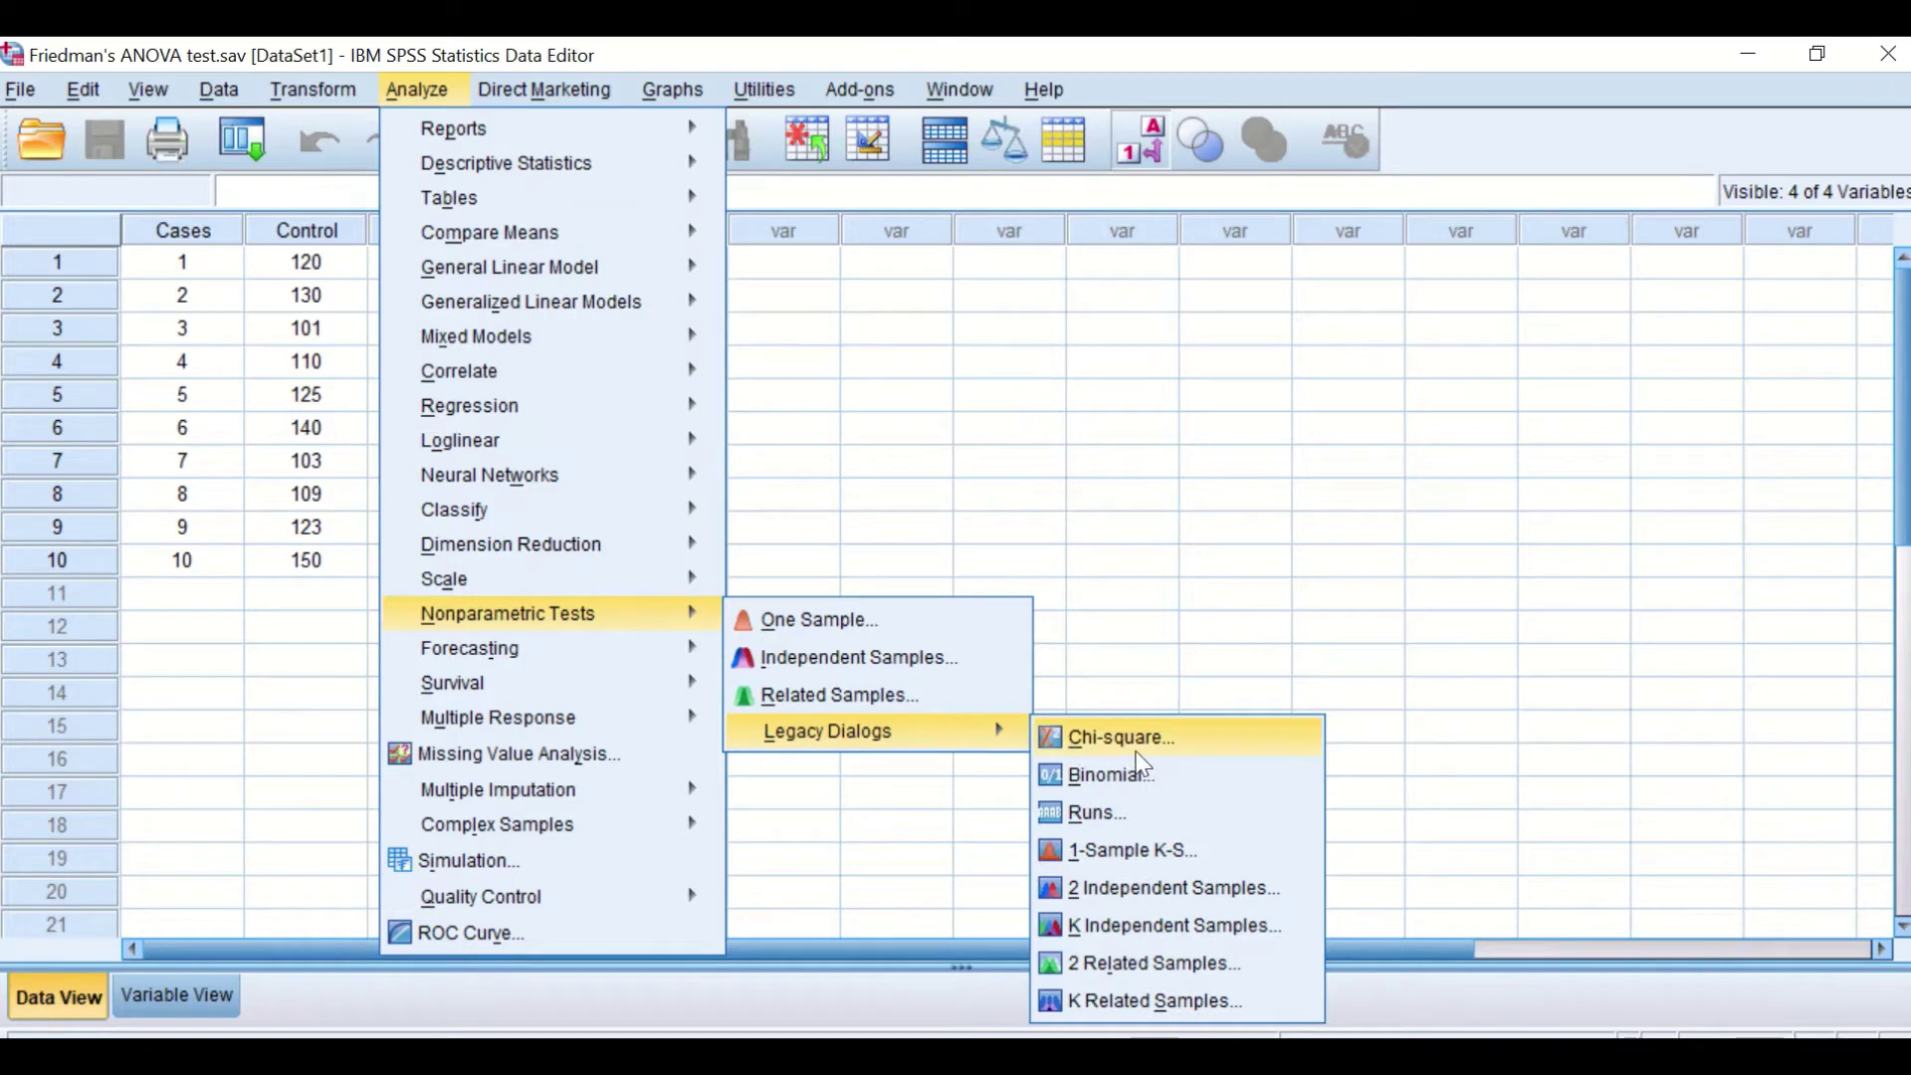
click(1167, 1001)
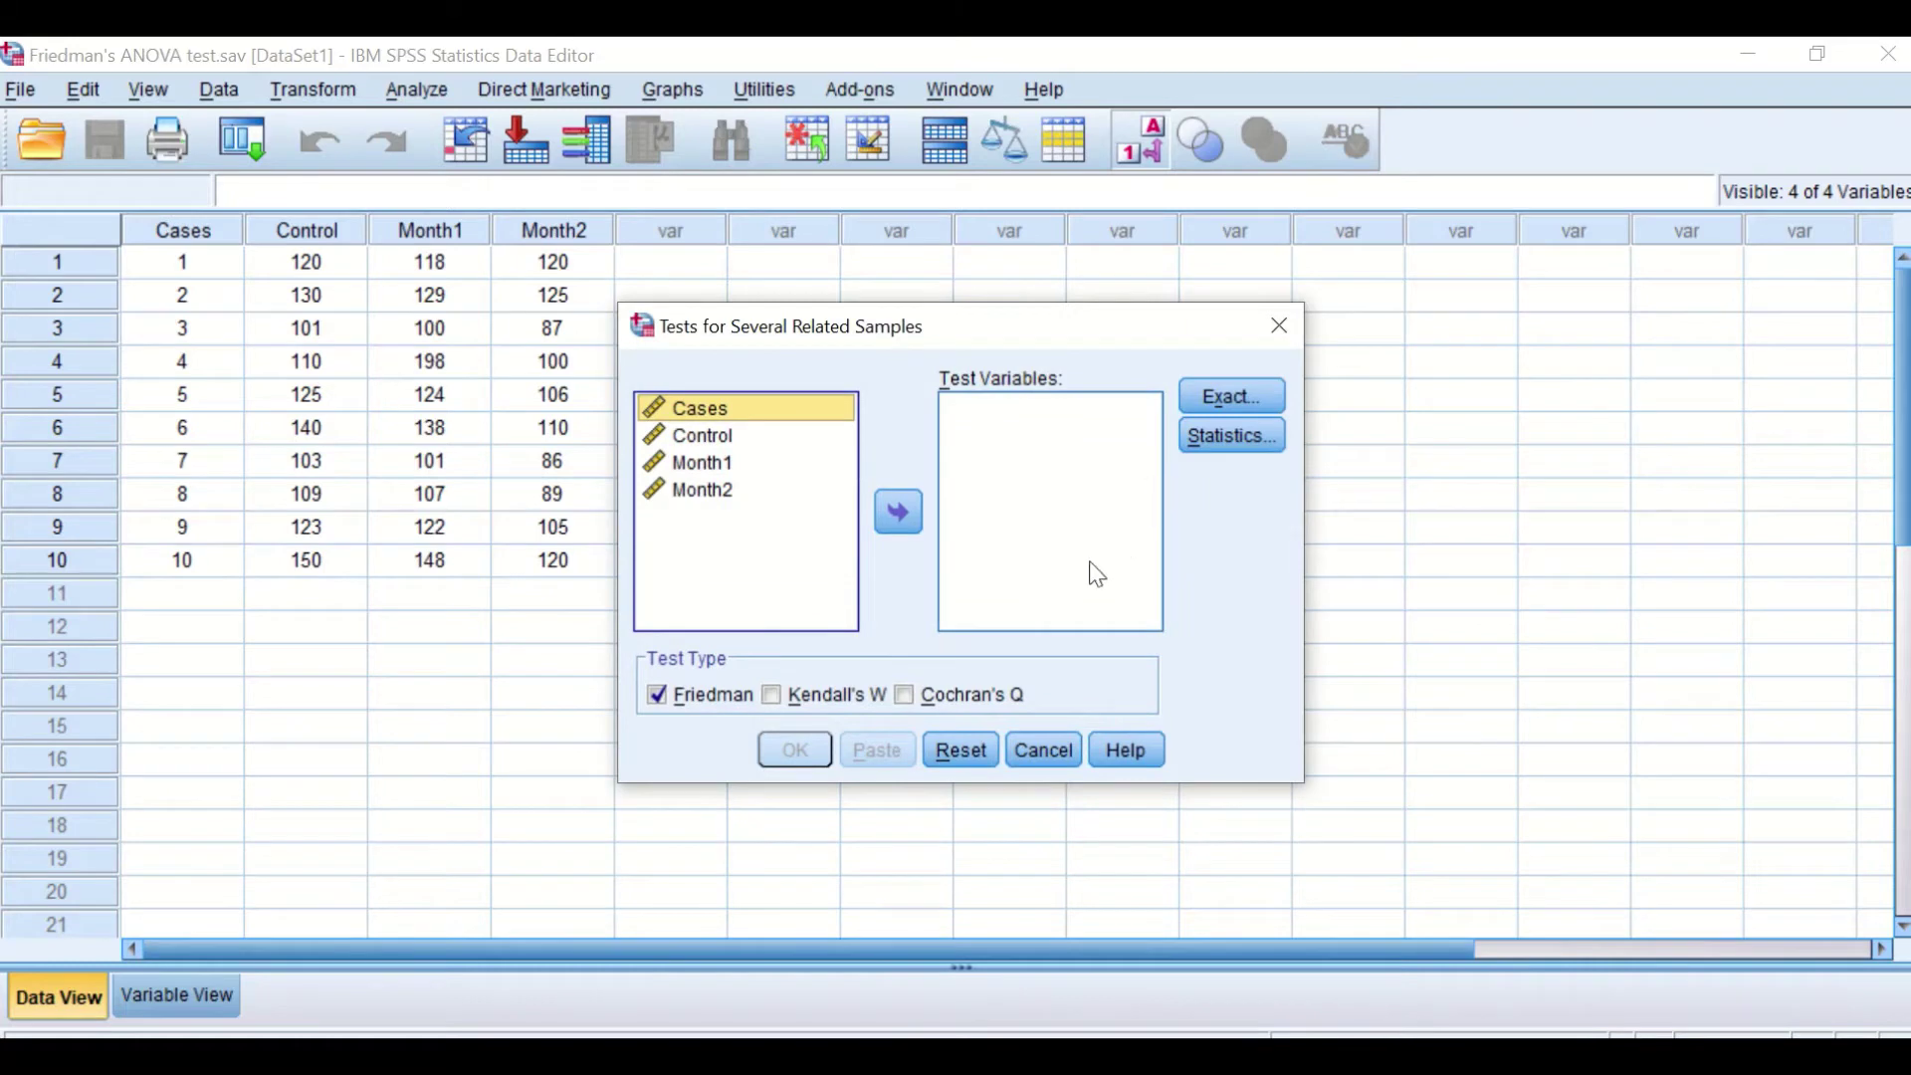
click(658, 702)
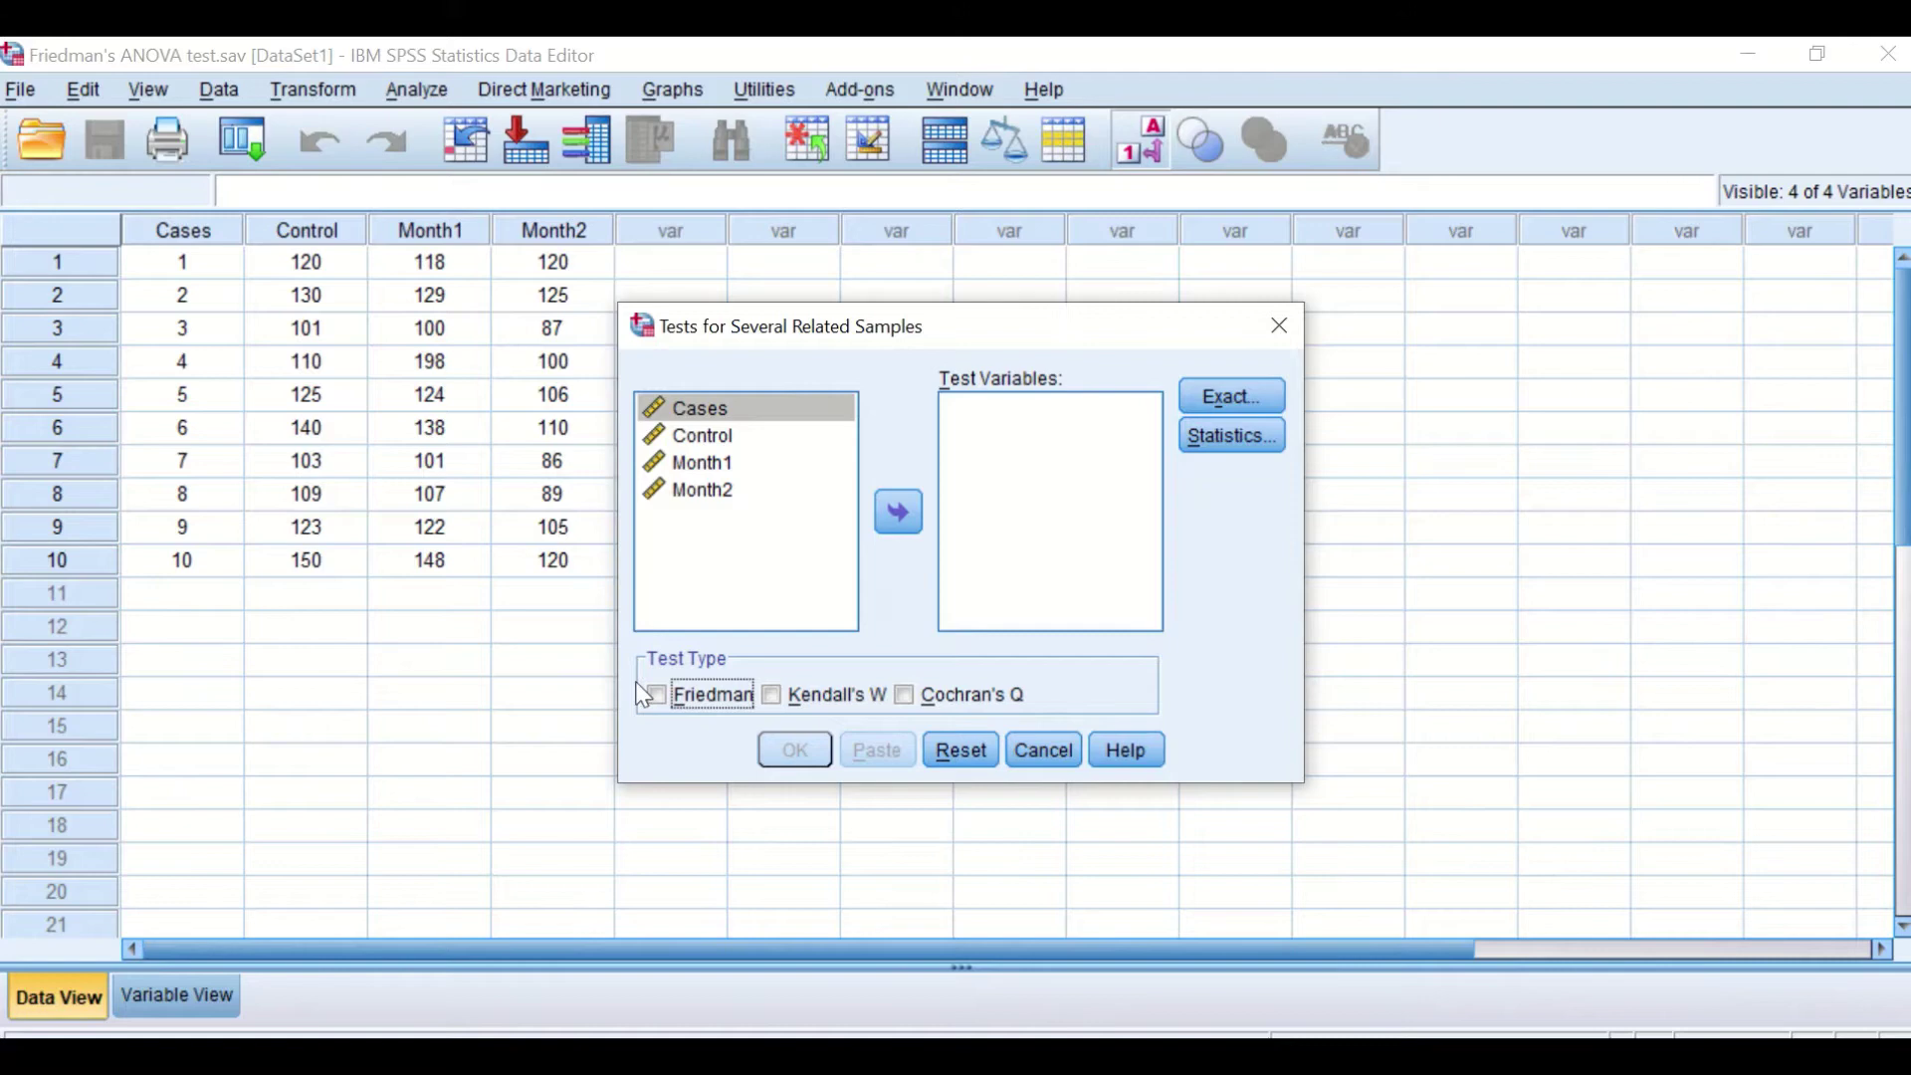
click(658, 697)
- Add Control, Month1 and Month2 as test variables
click(715, 438)
click(899, 512)
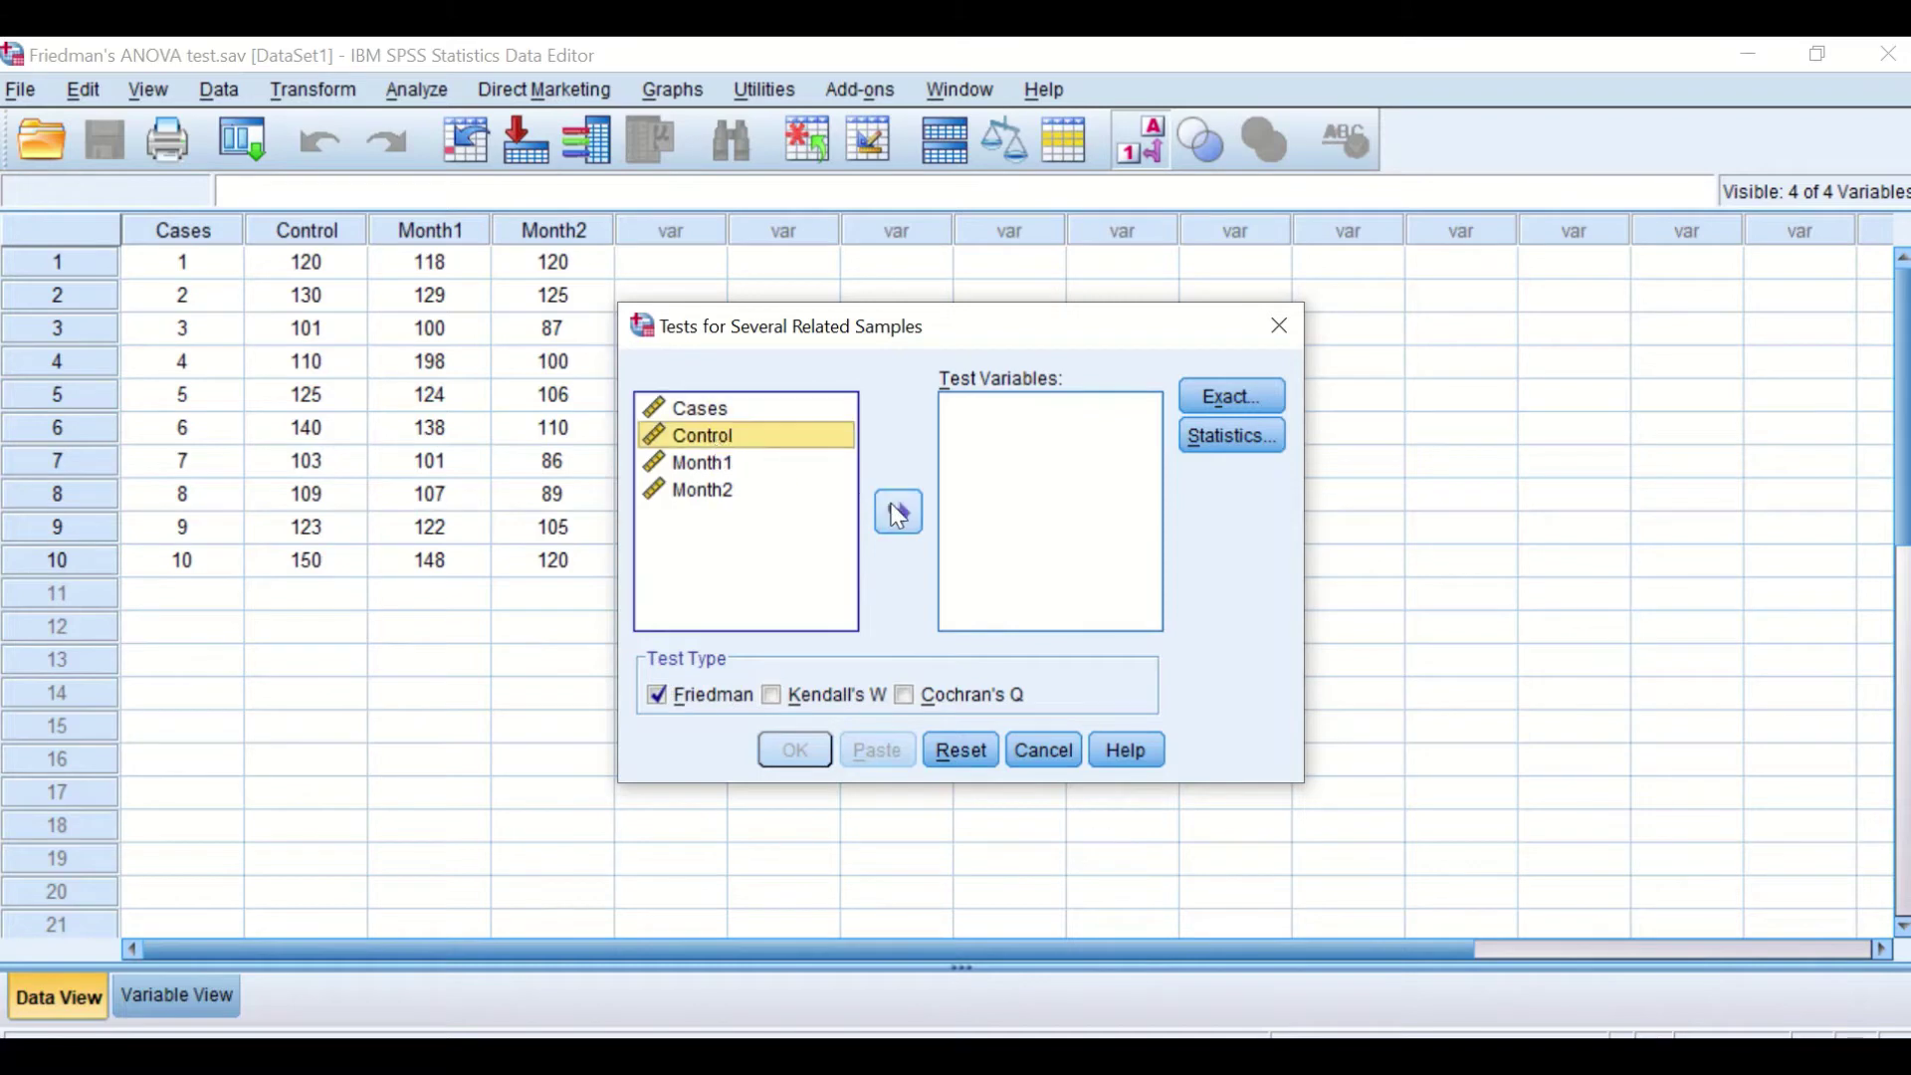
click(697, 437)
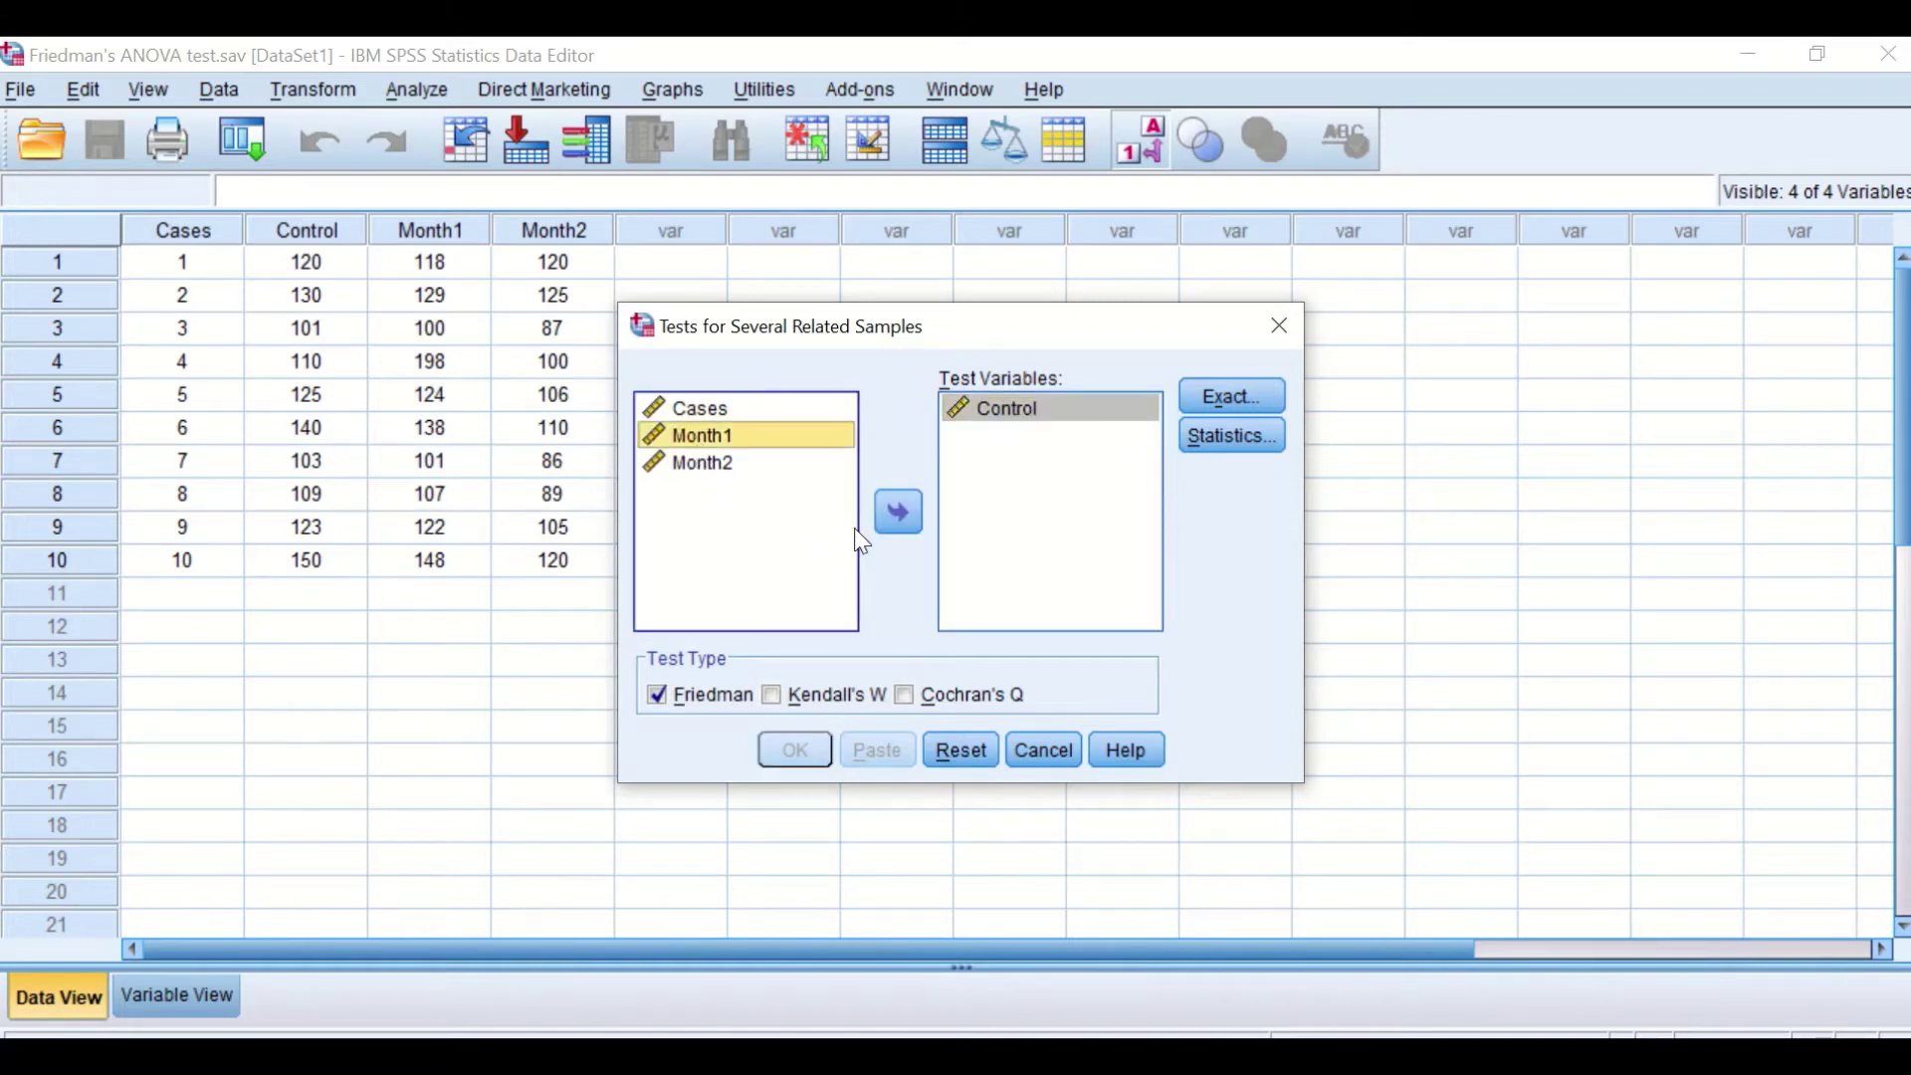
click(899, 512)
click(697, 463)
click(899, 512)
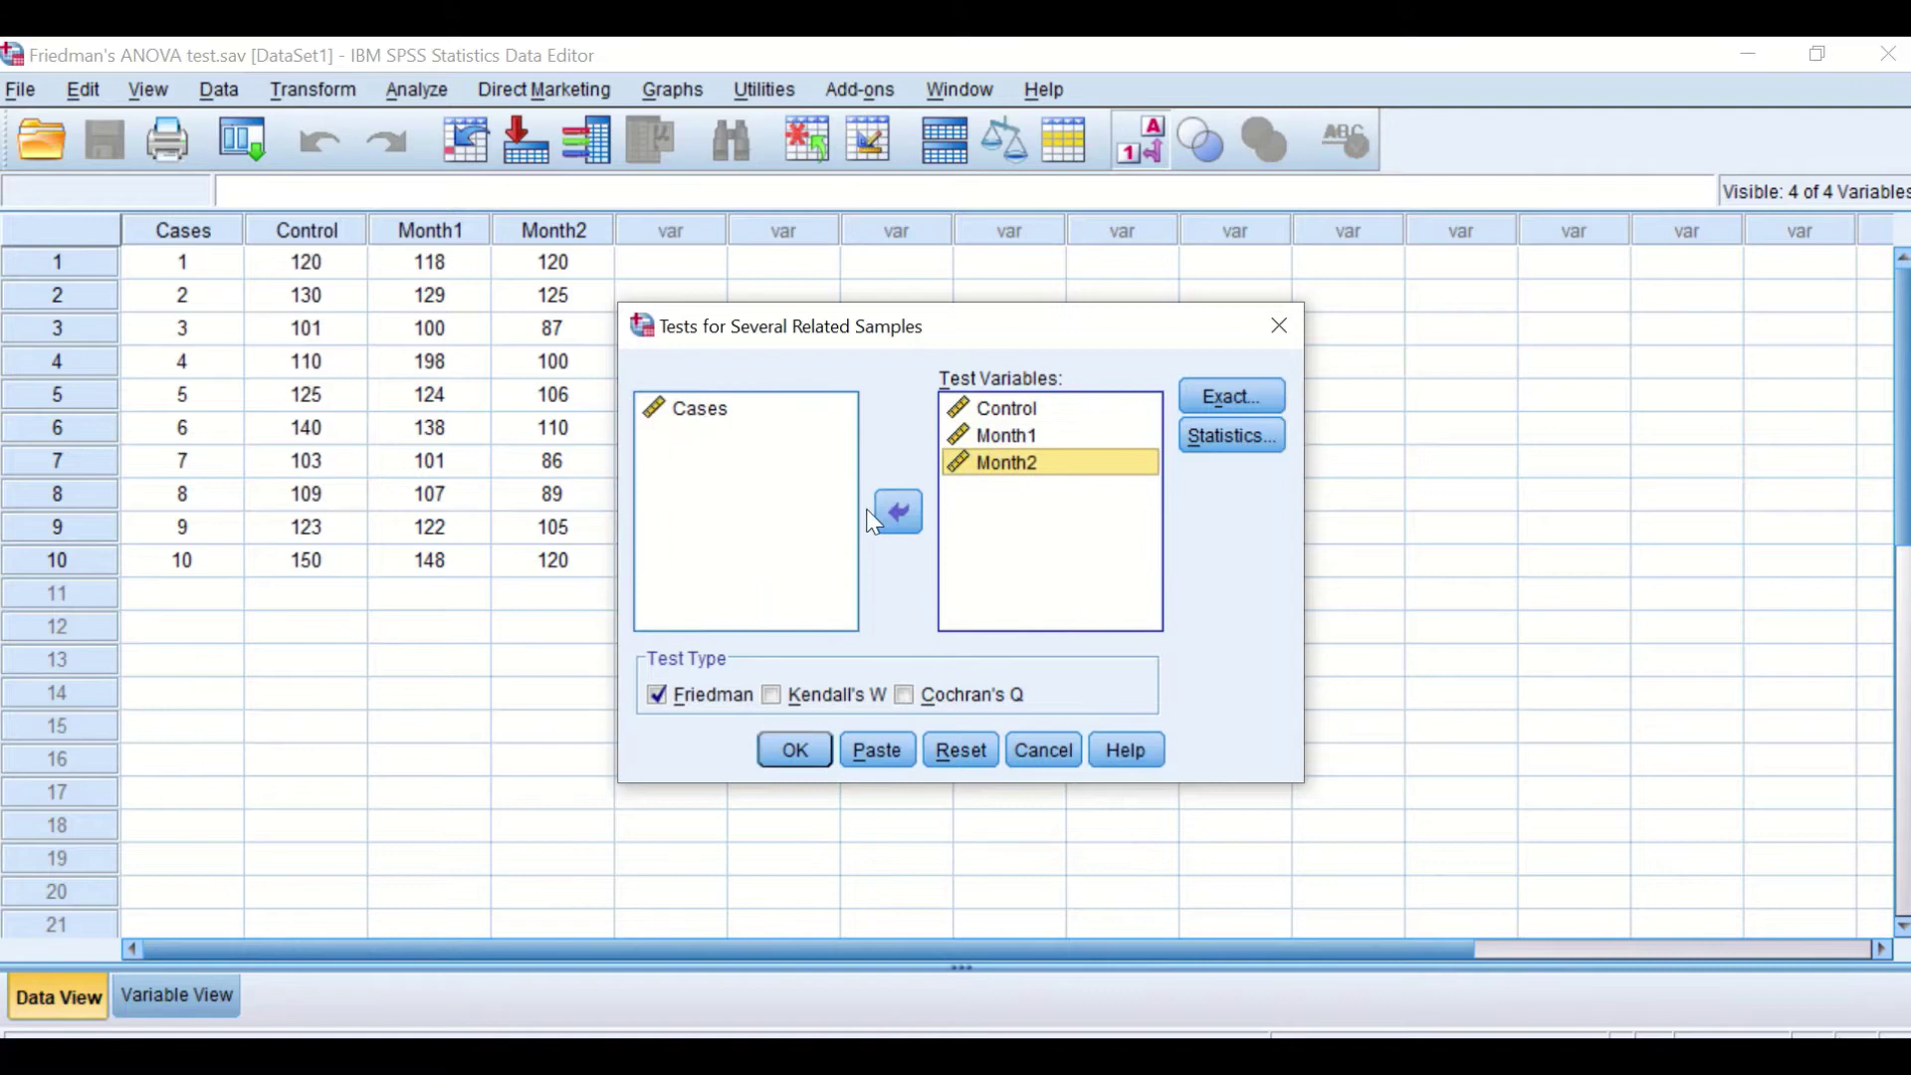
- Leave exact options unchanged, turn on Descriptive statistics, and run the Friedman test
click(1215, 395)
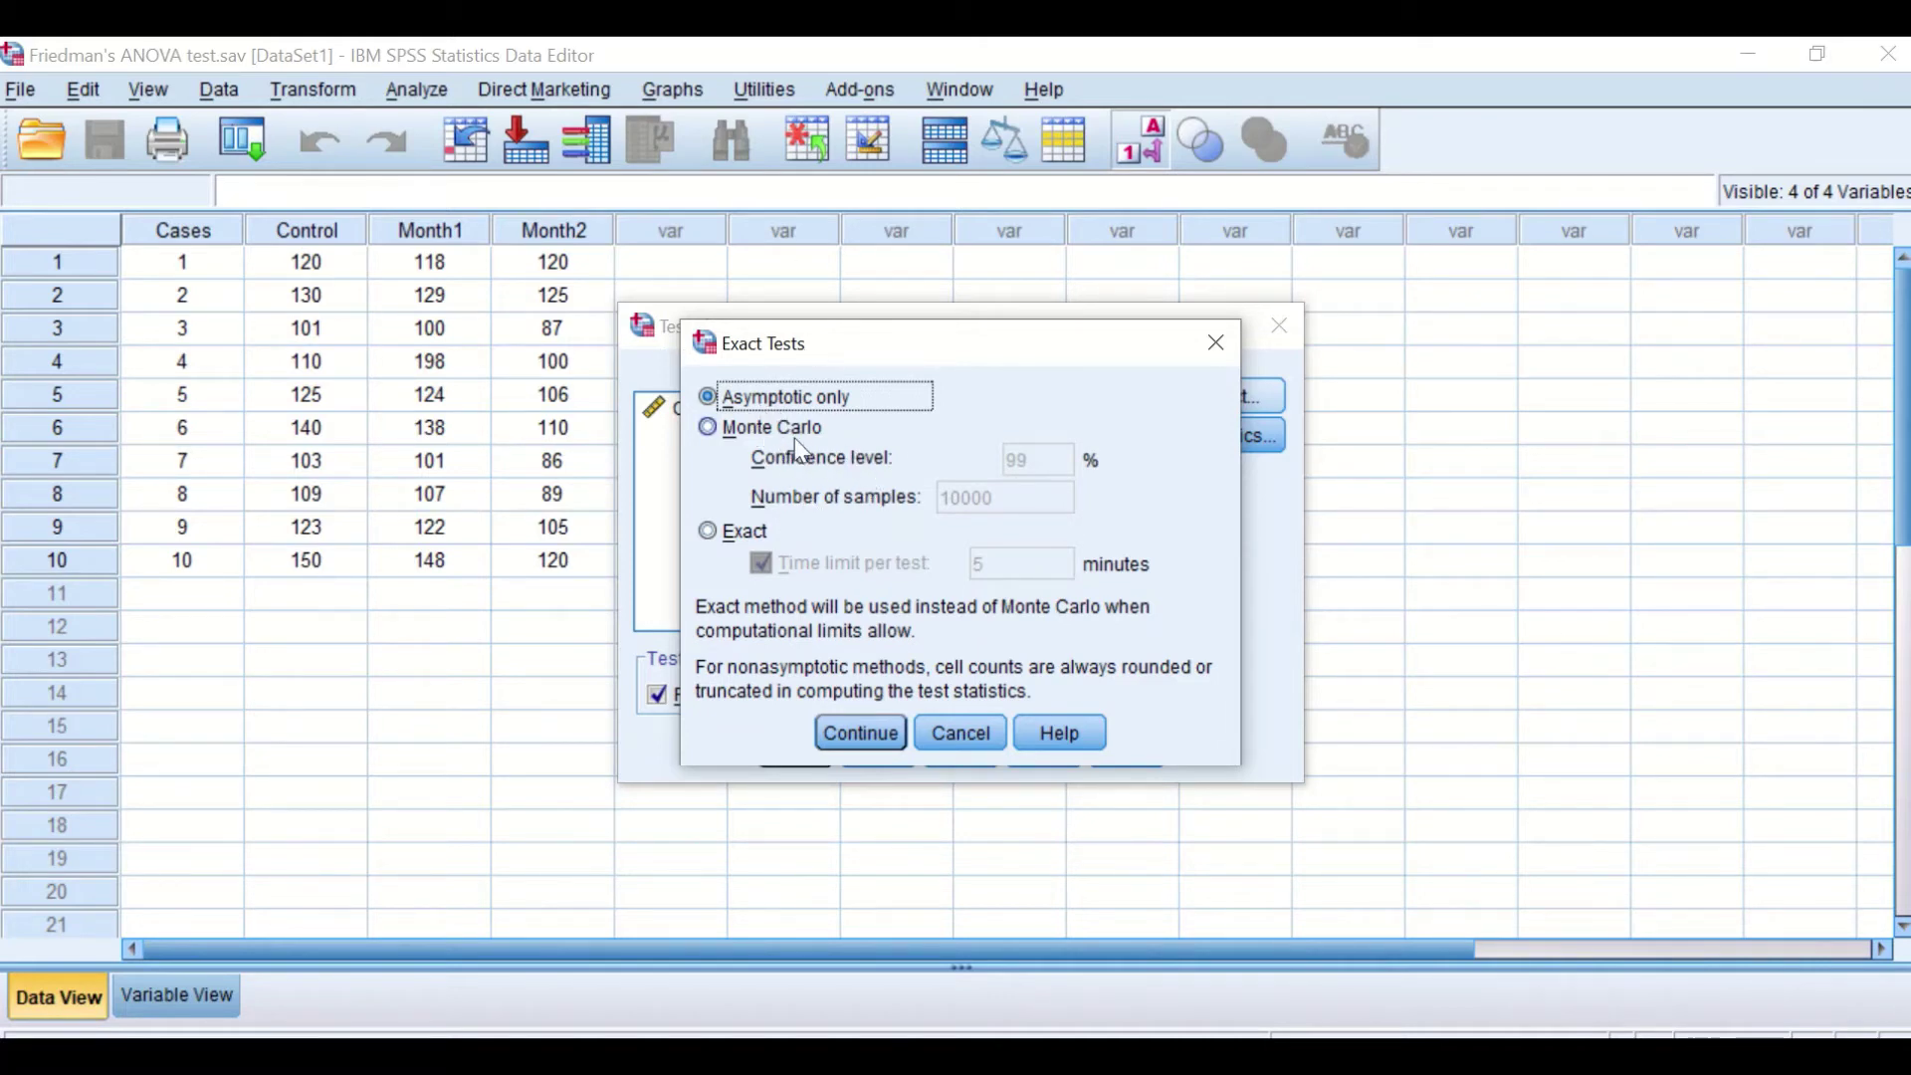
click(834, 733)
click(1191, 438)
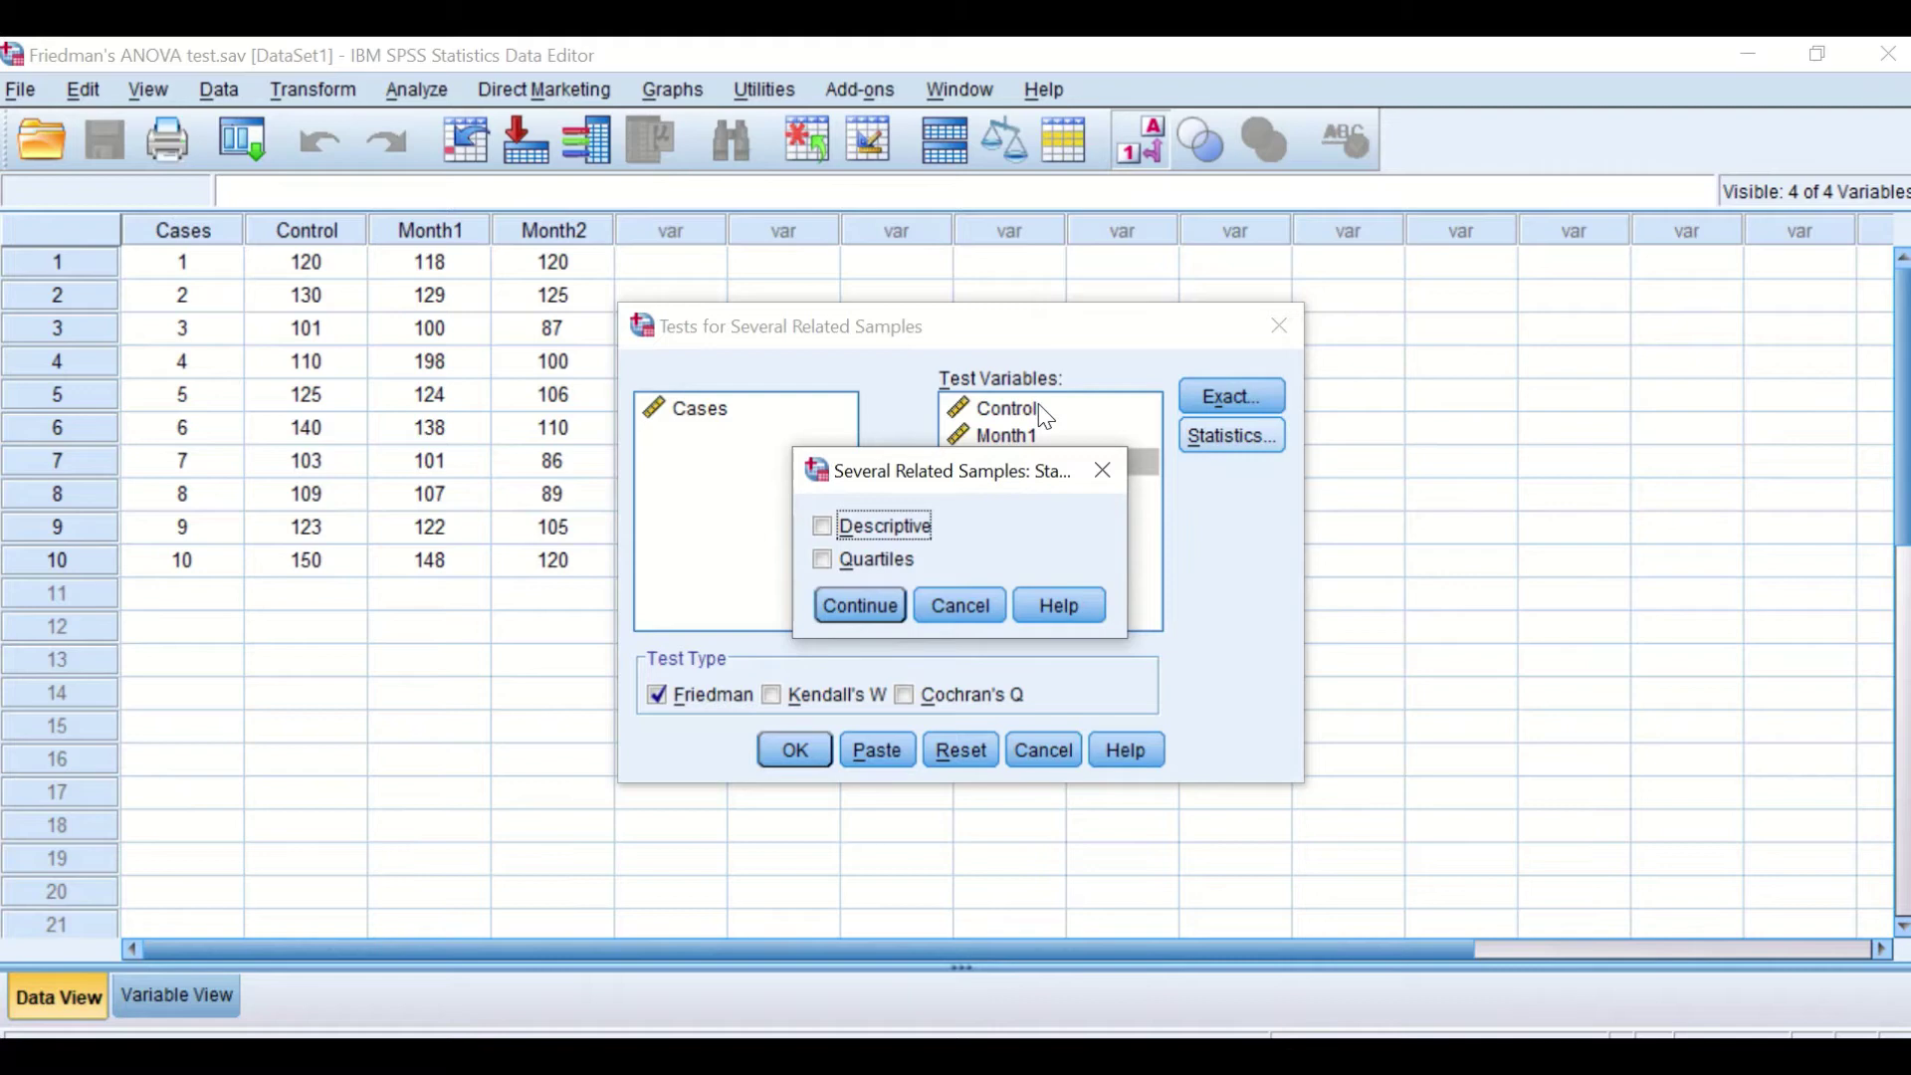
click(824, 525)
click(884, 609)
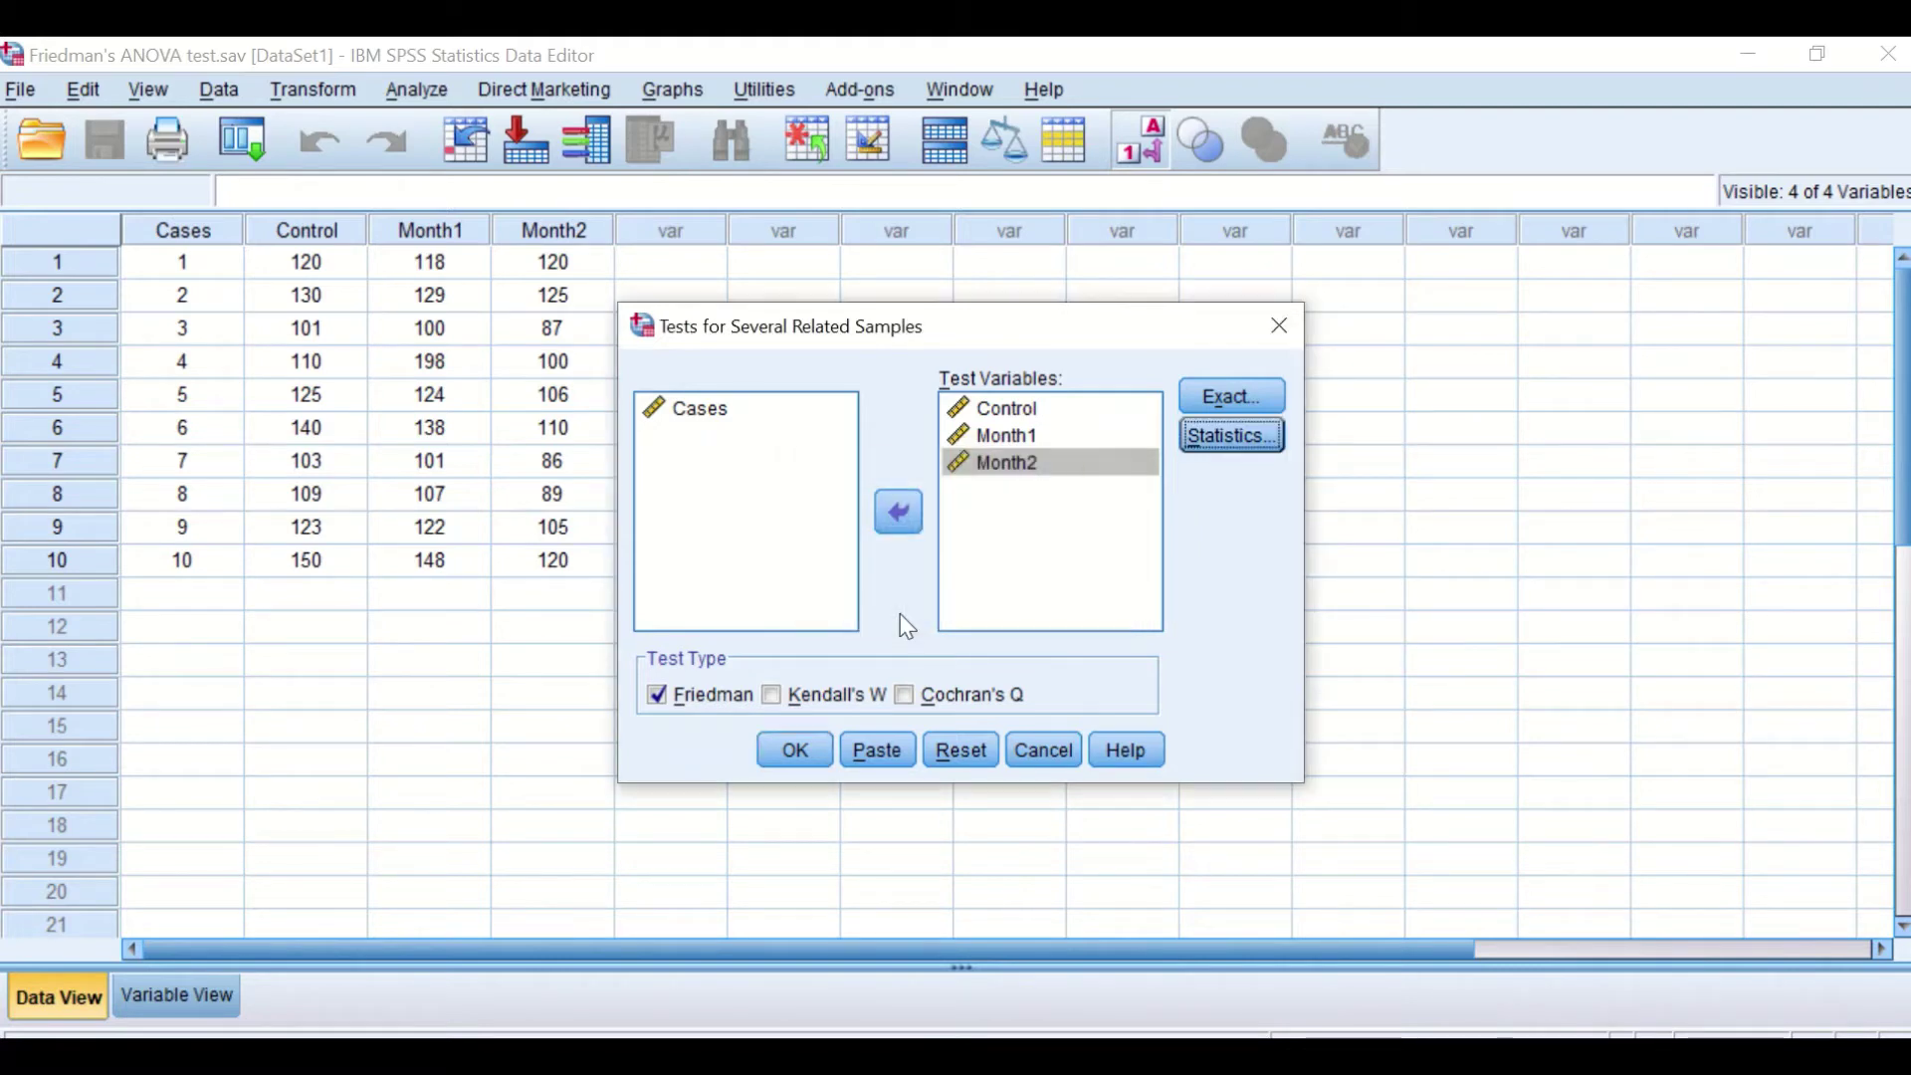
click(793, 748)
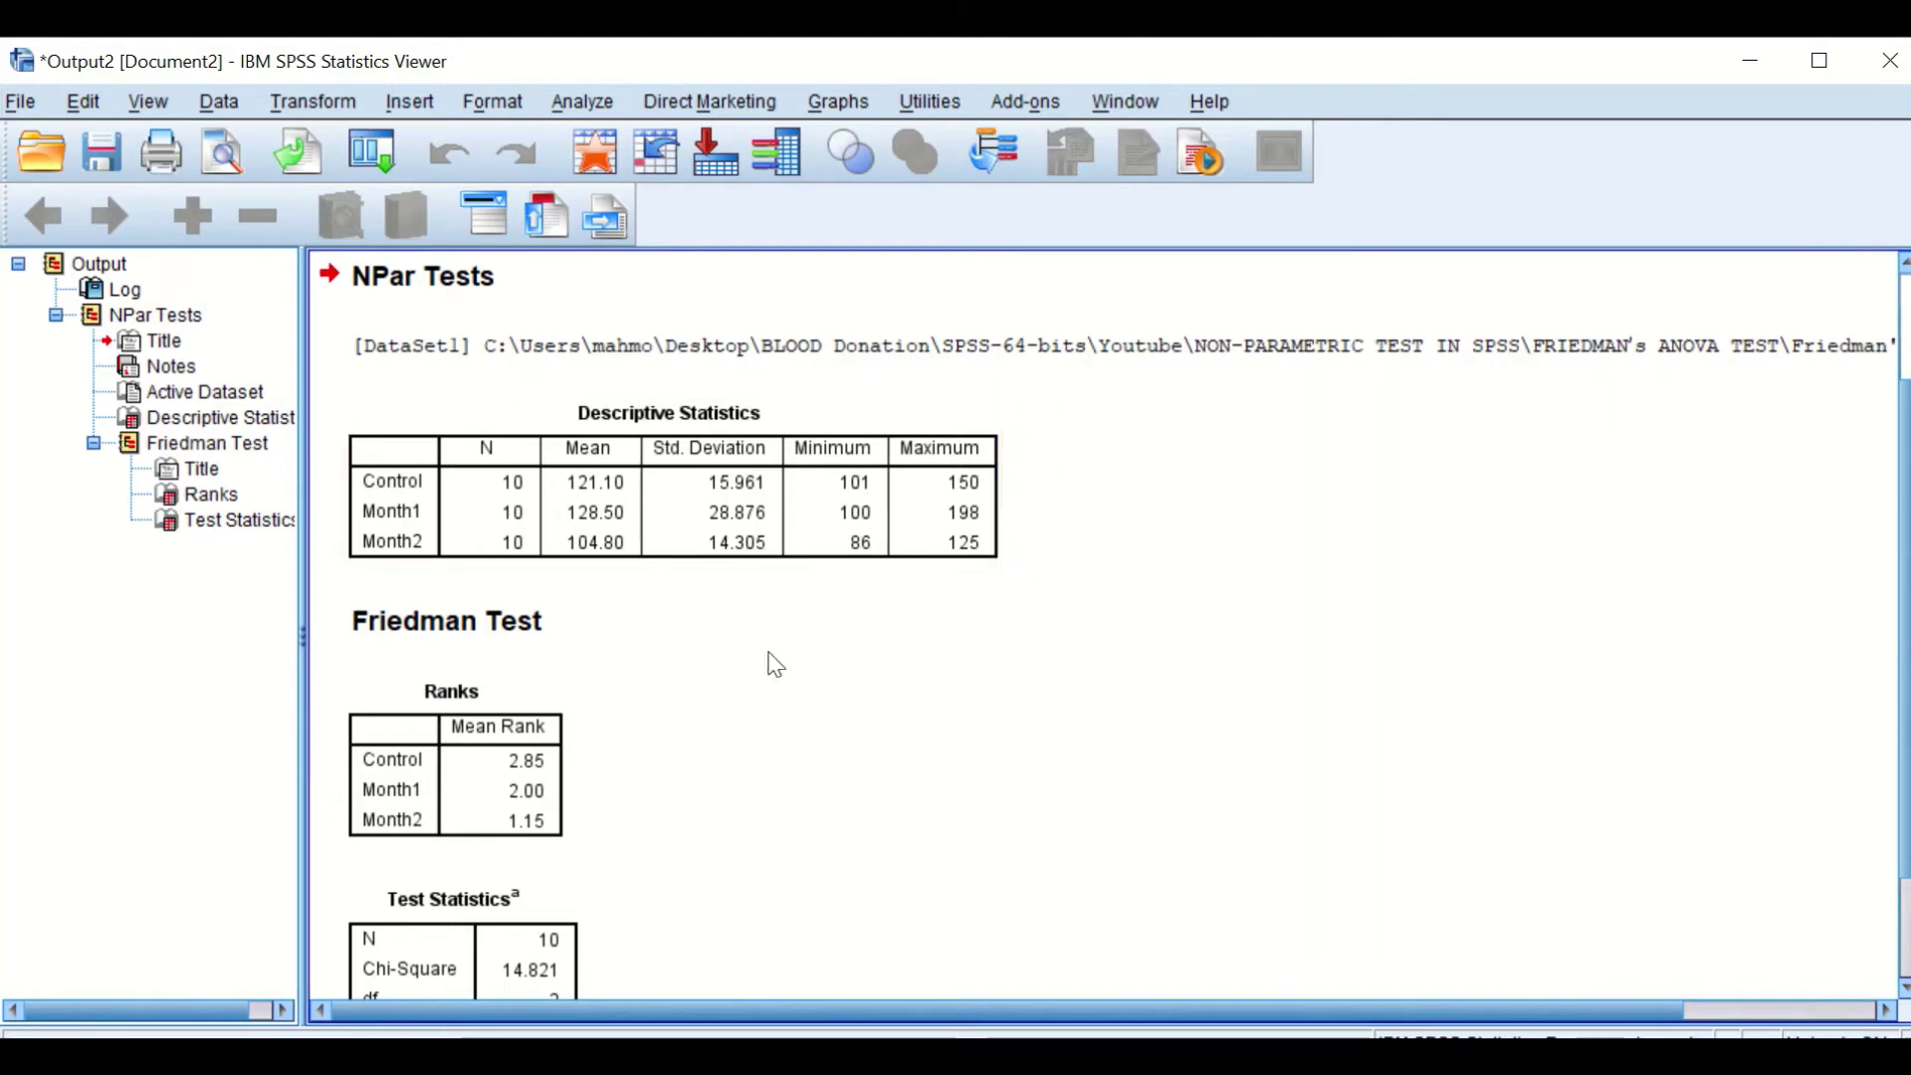
scroll(898, 653, down, 3)
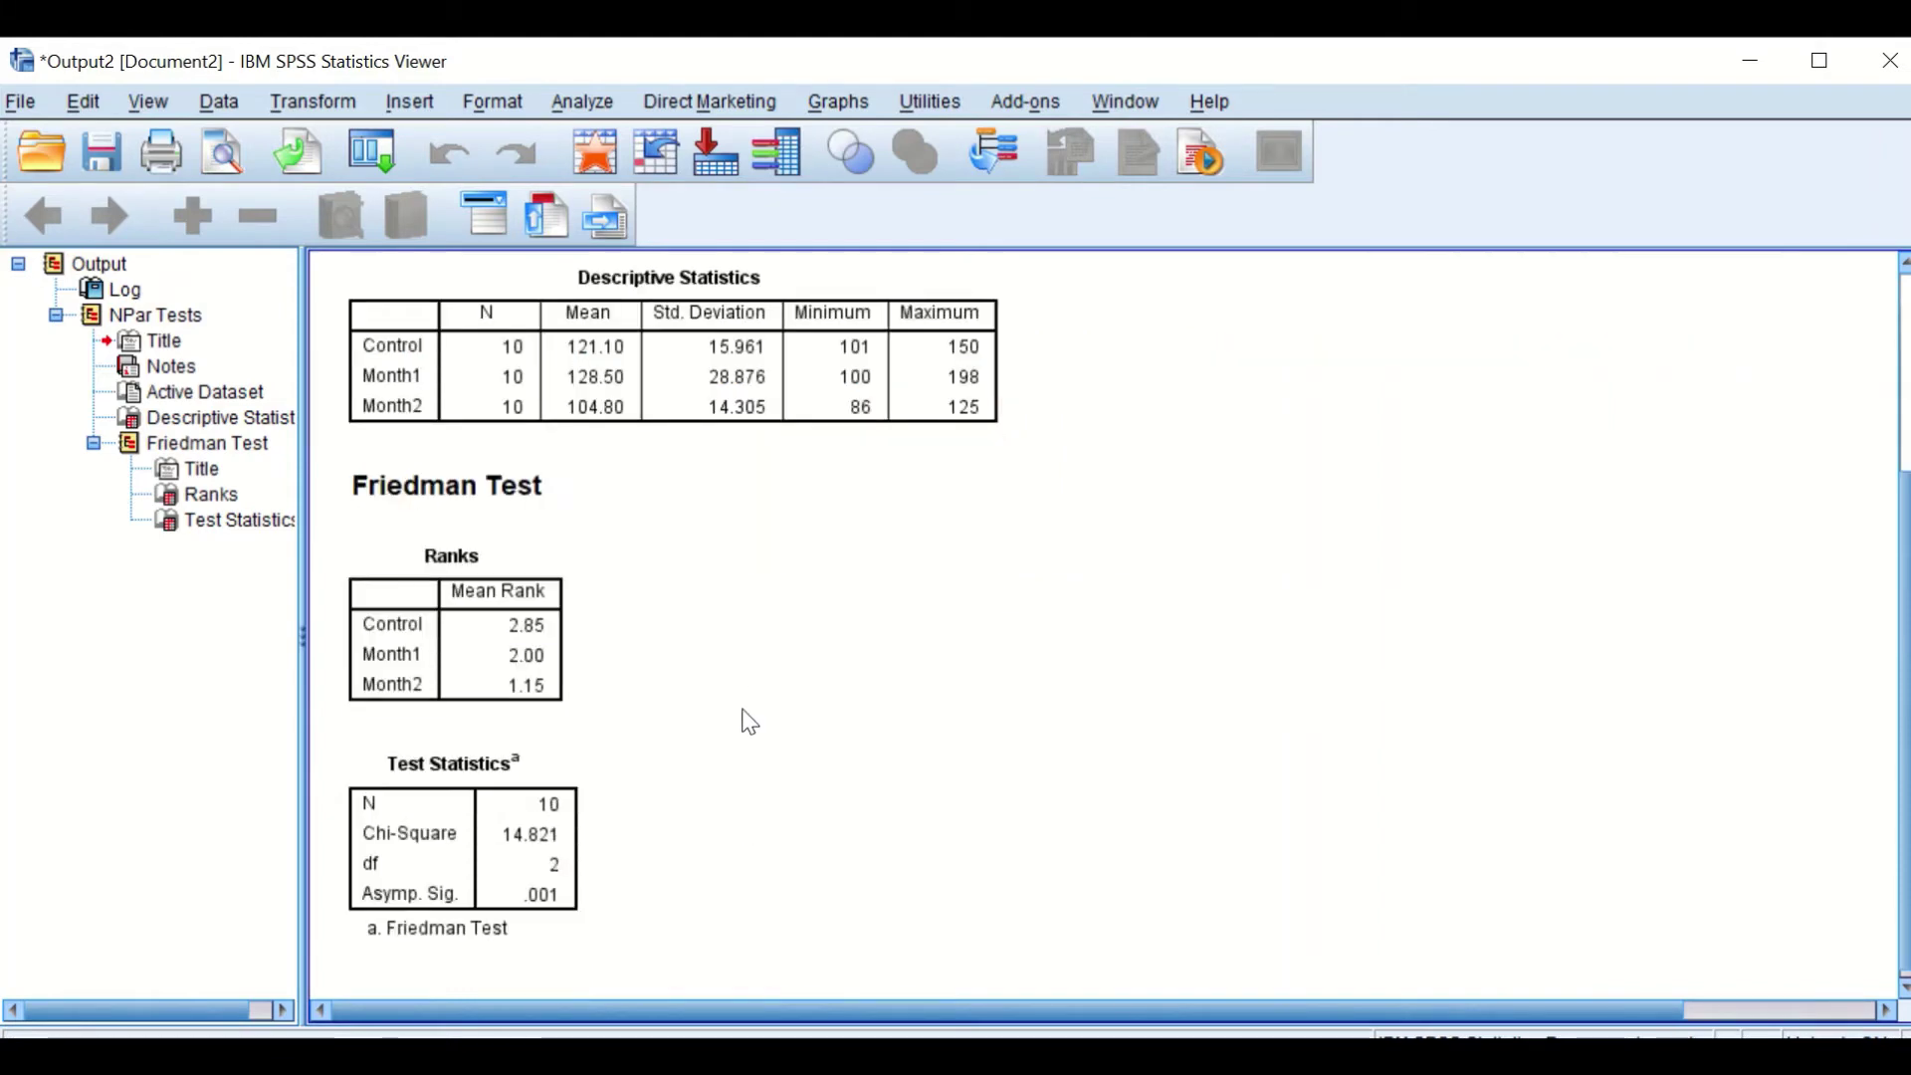
click(576, 299)
click(437, 647)
click(588, 586)
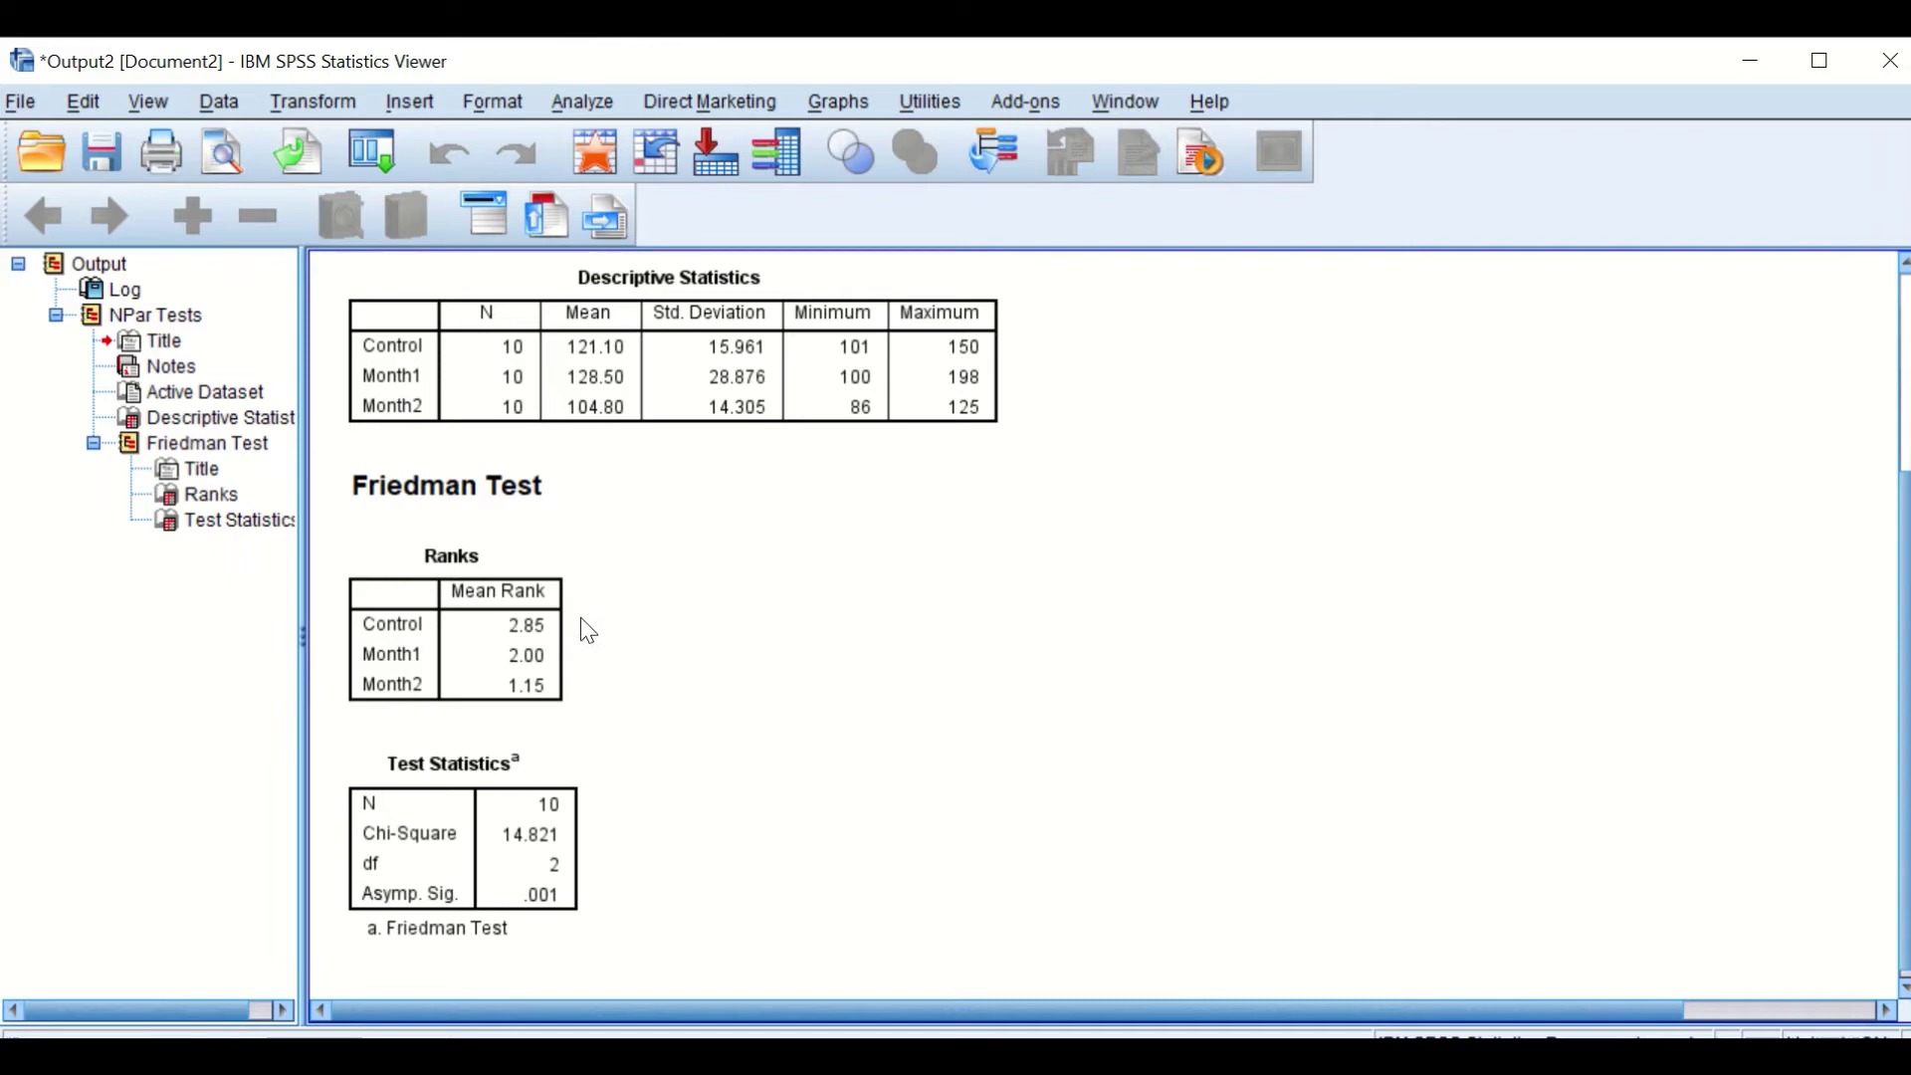
click(478, 550)
click(749, 343)
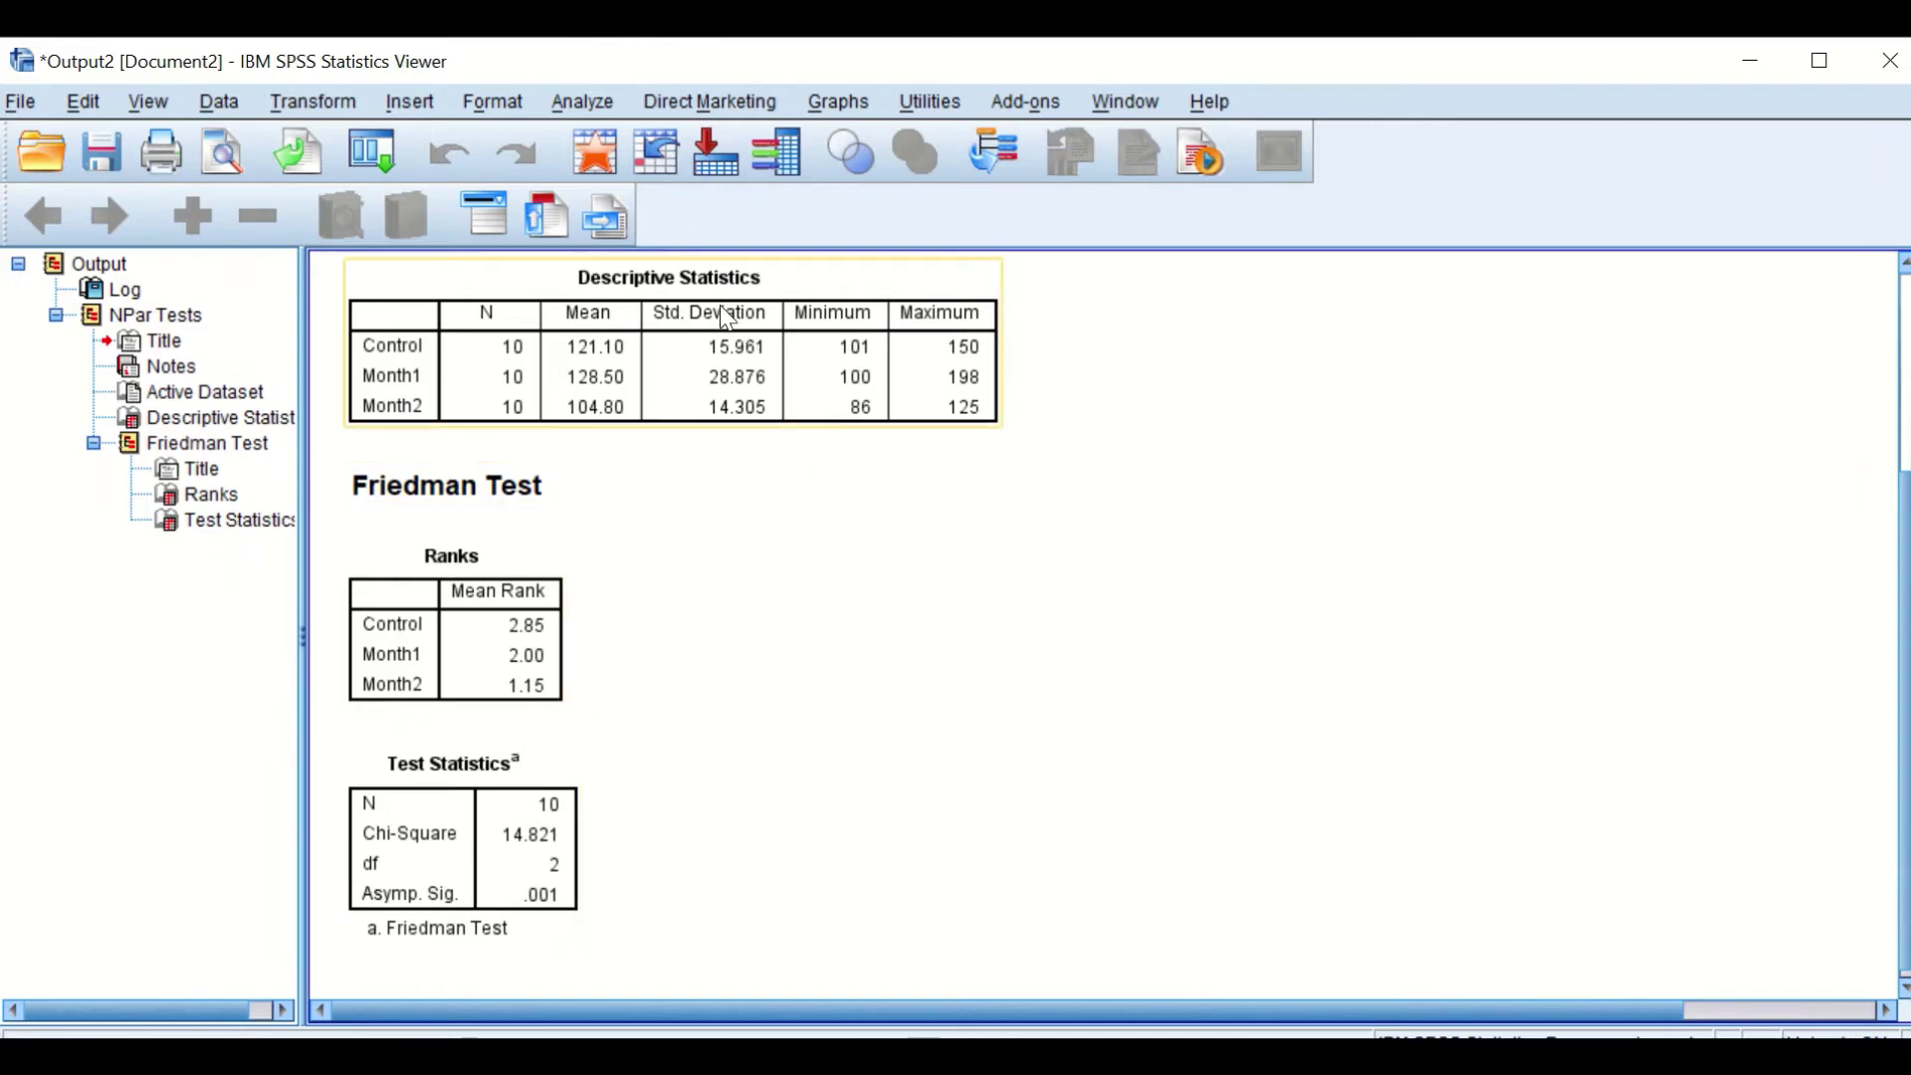
click(396, 441)
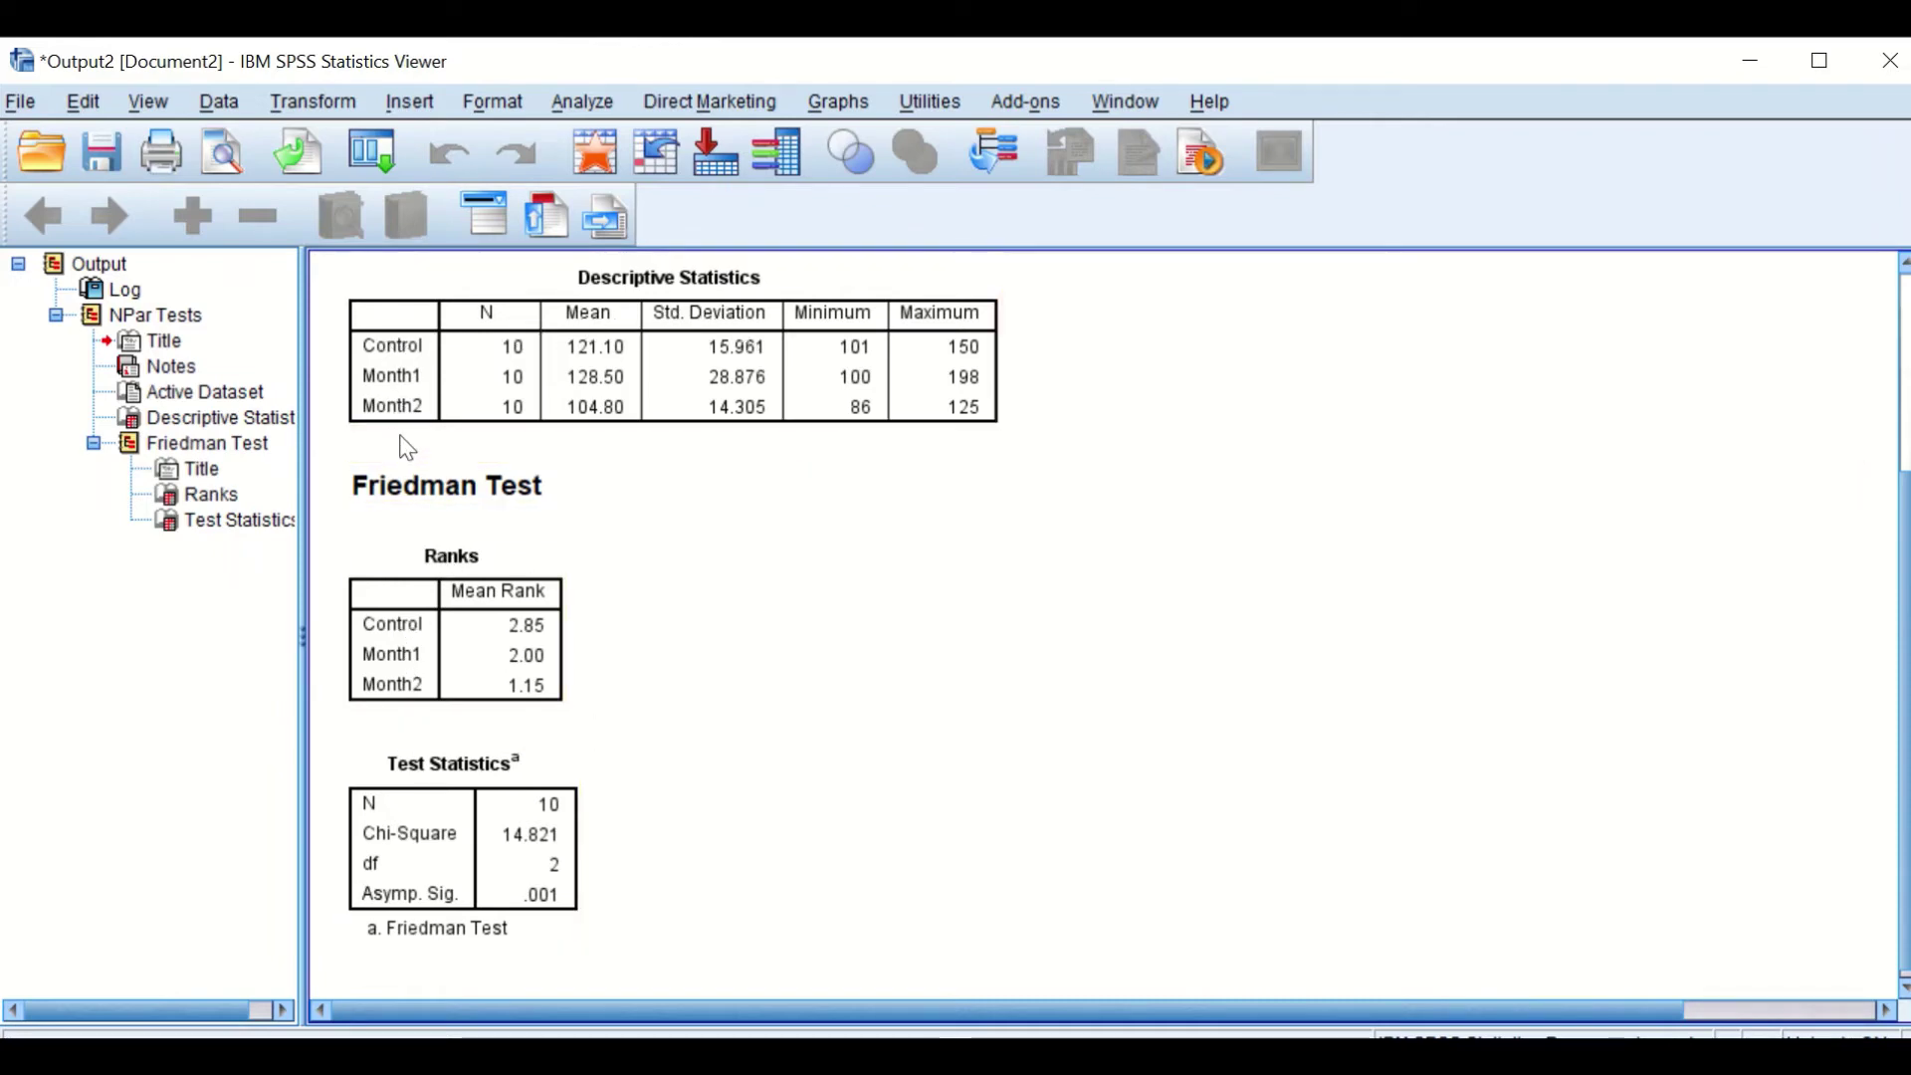
click(568, 703)
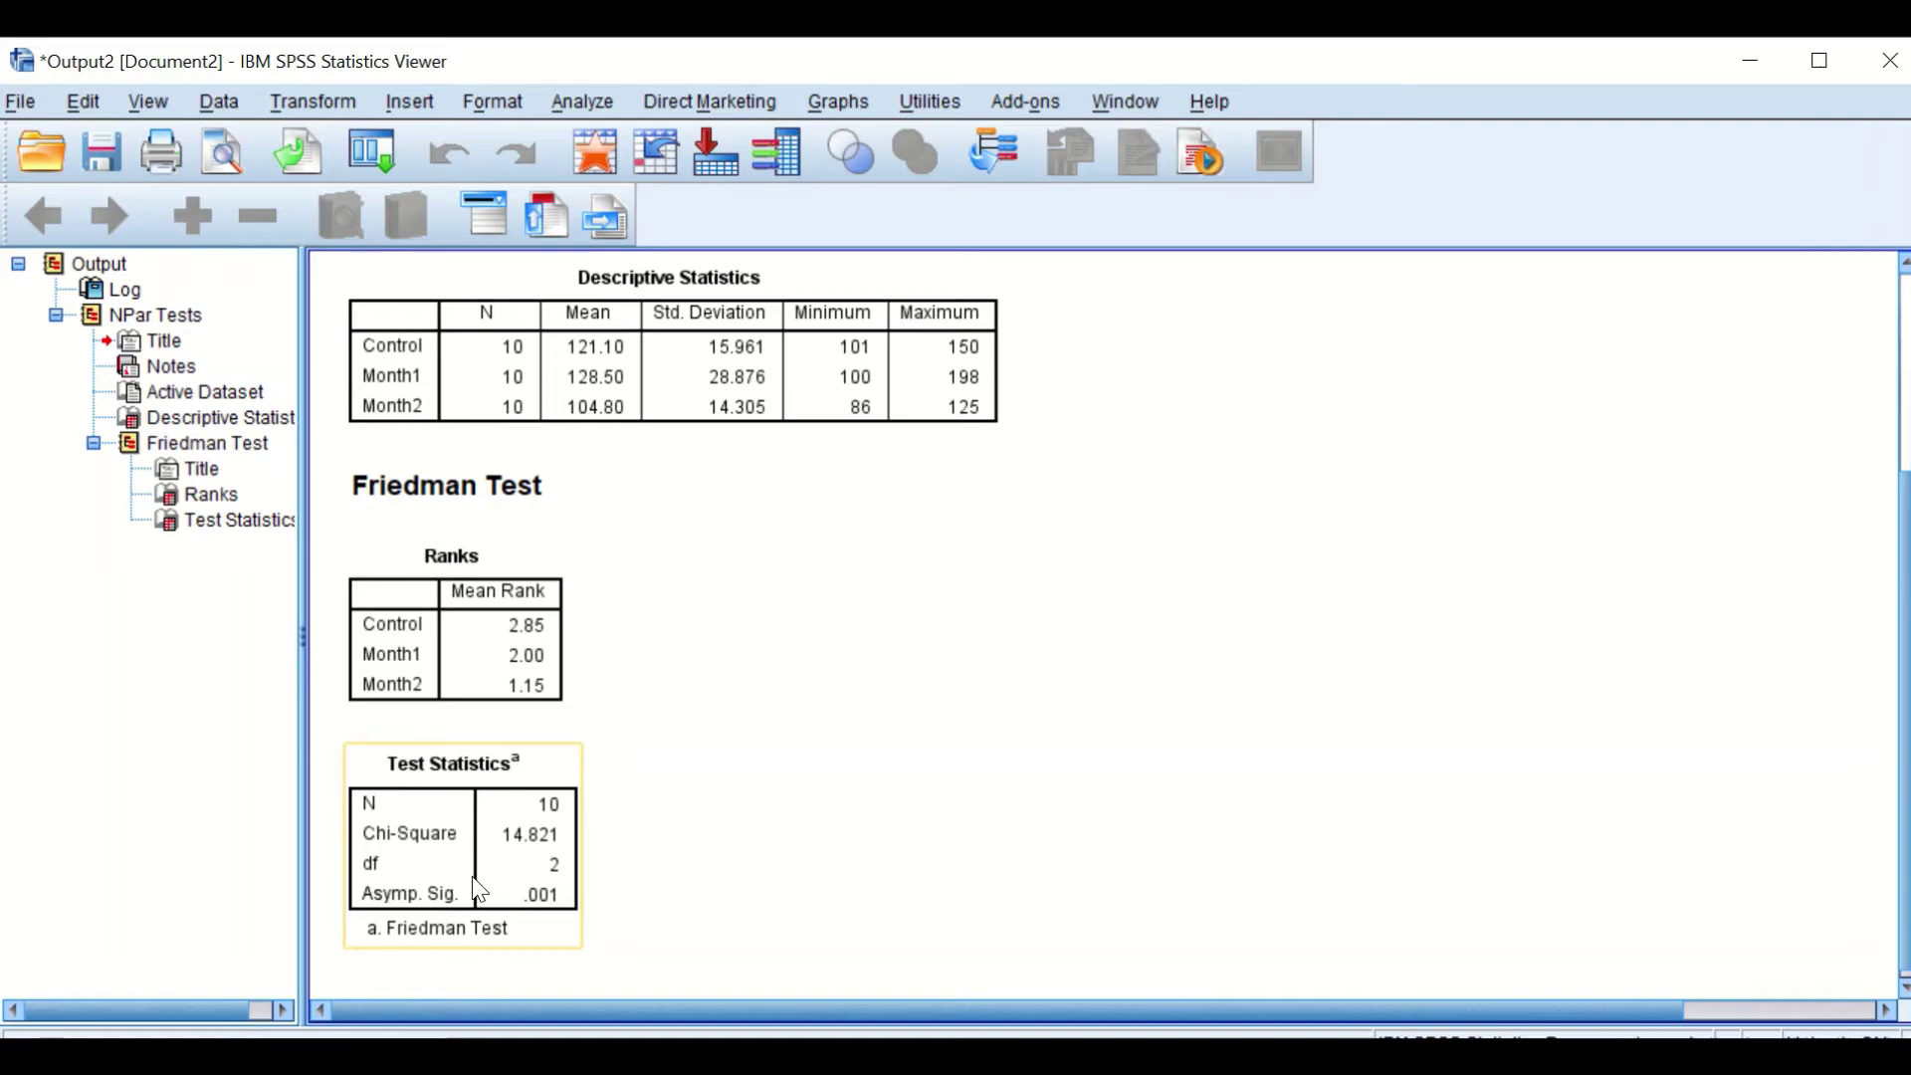
click(866, 916)
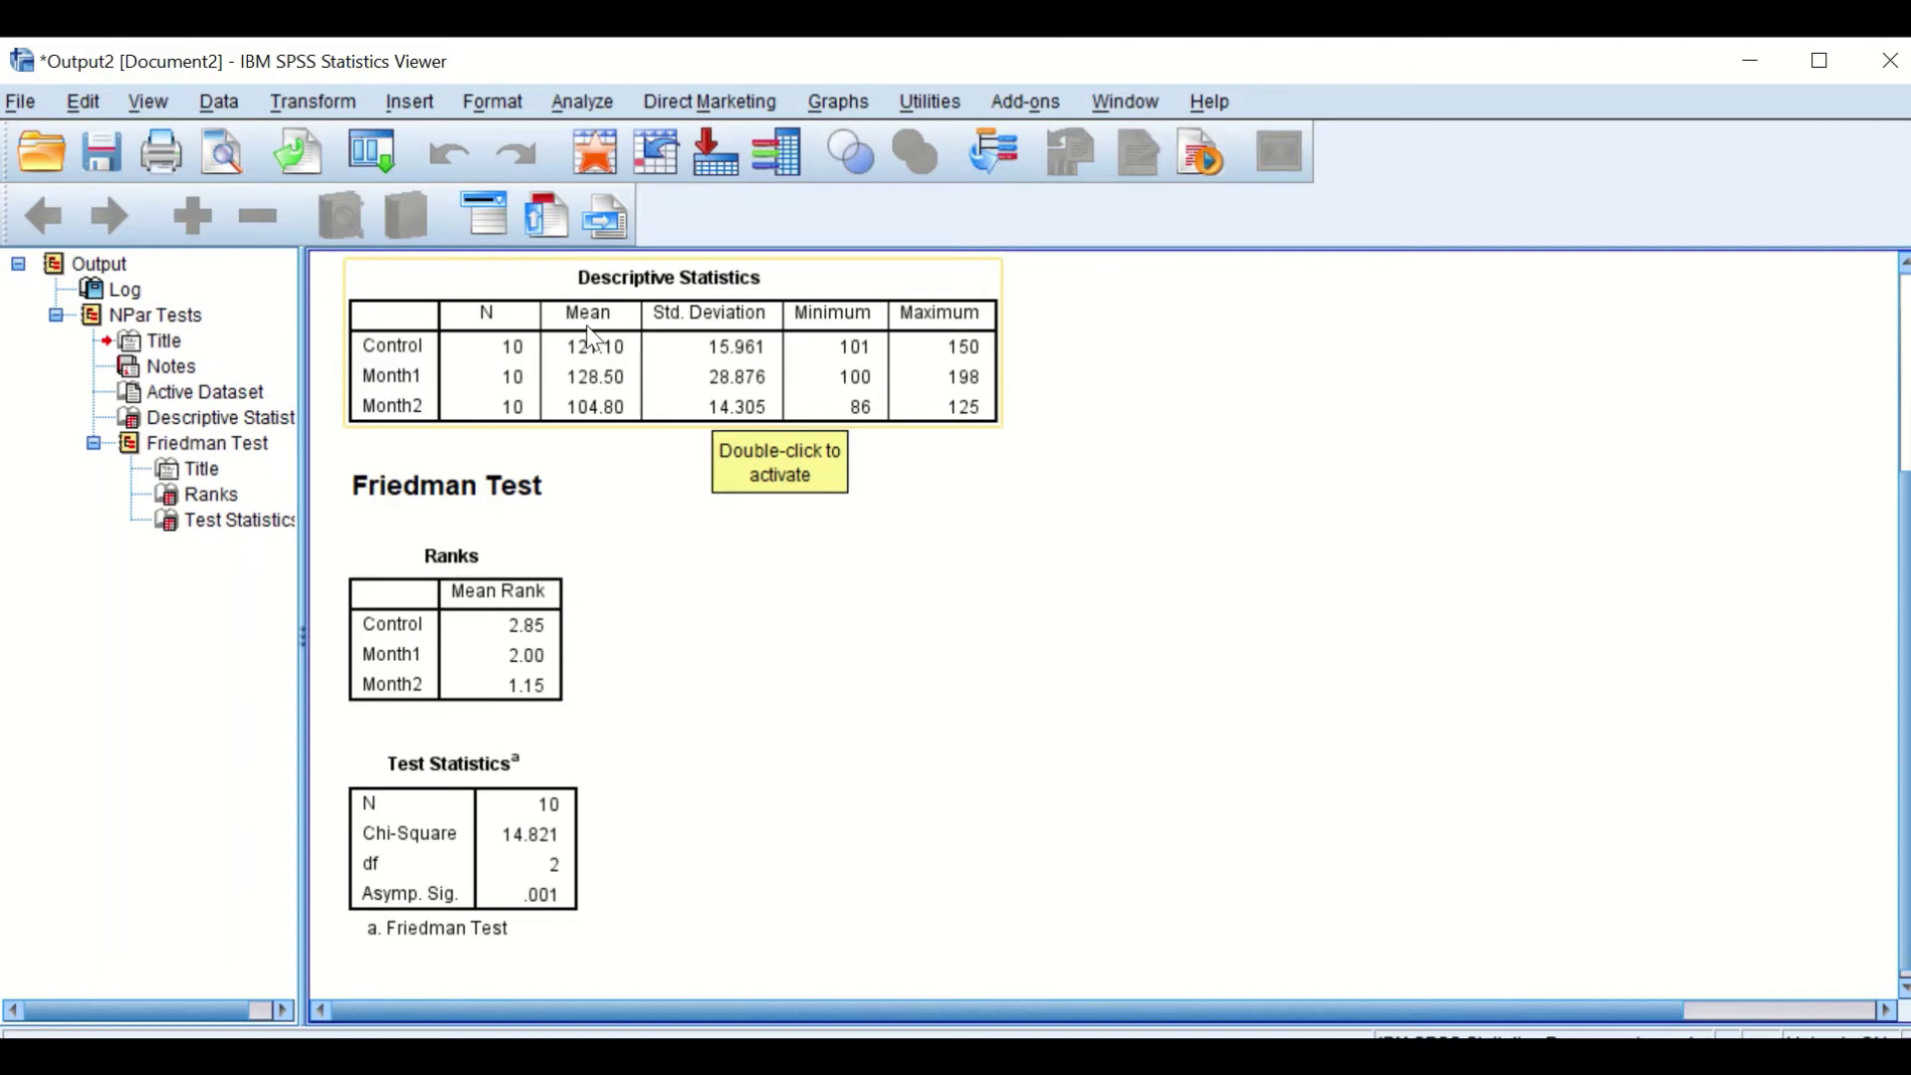
- Open the 2 Related Samples legacy dialog with Wilcoxon ticked as the test type
click(588, 95)
mouse_move(654, 629)
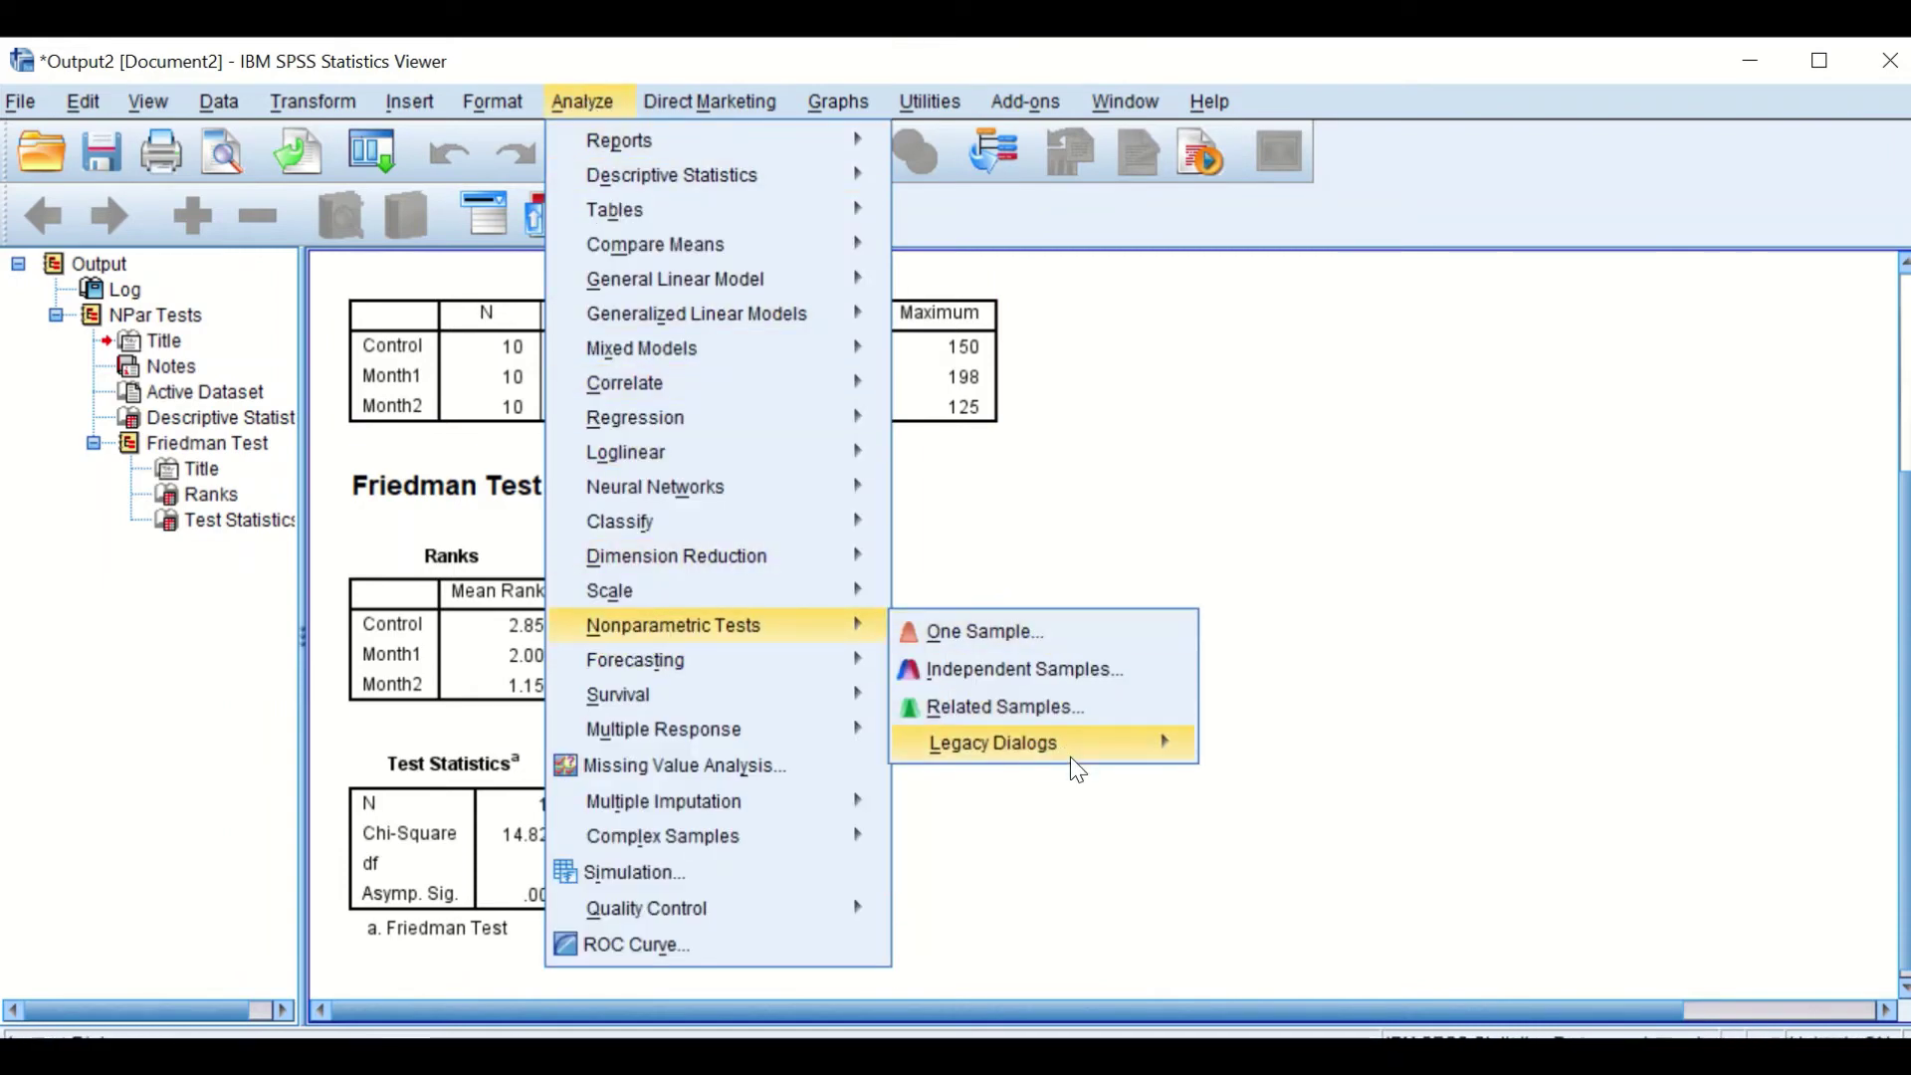
mouse_move(1080, 770)
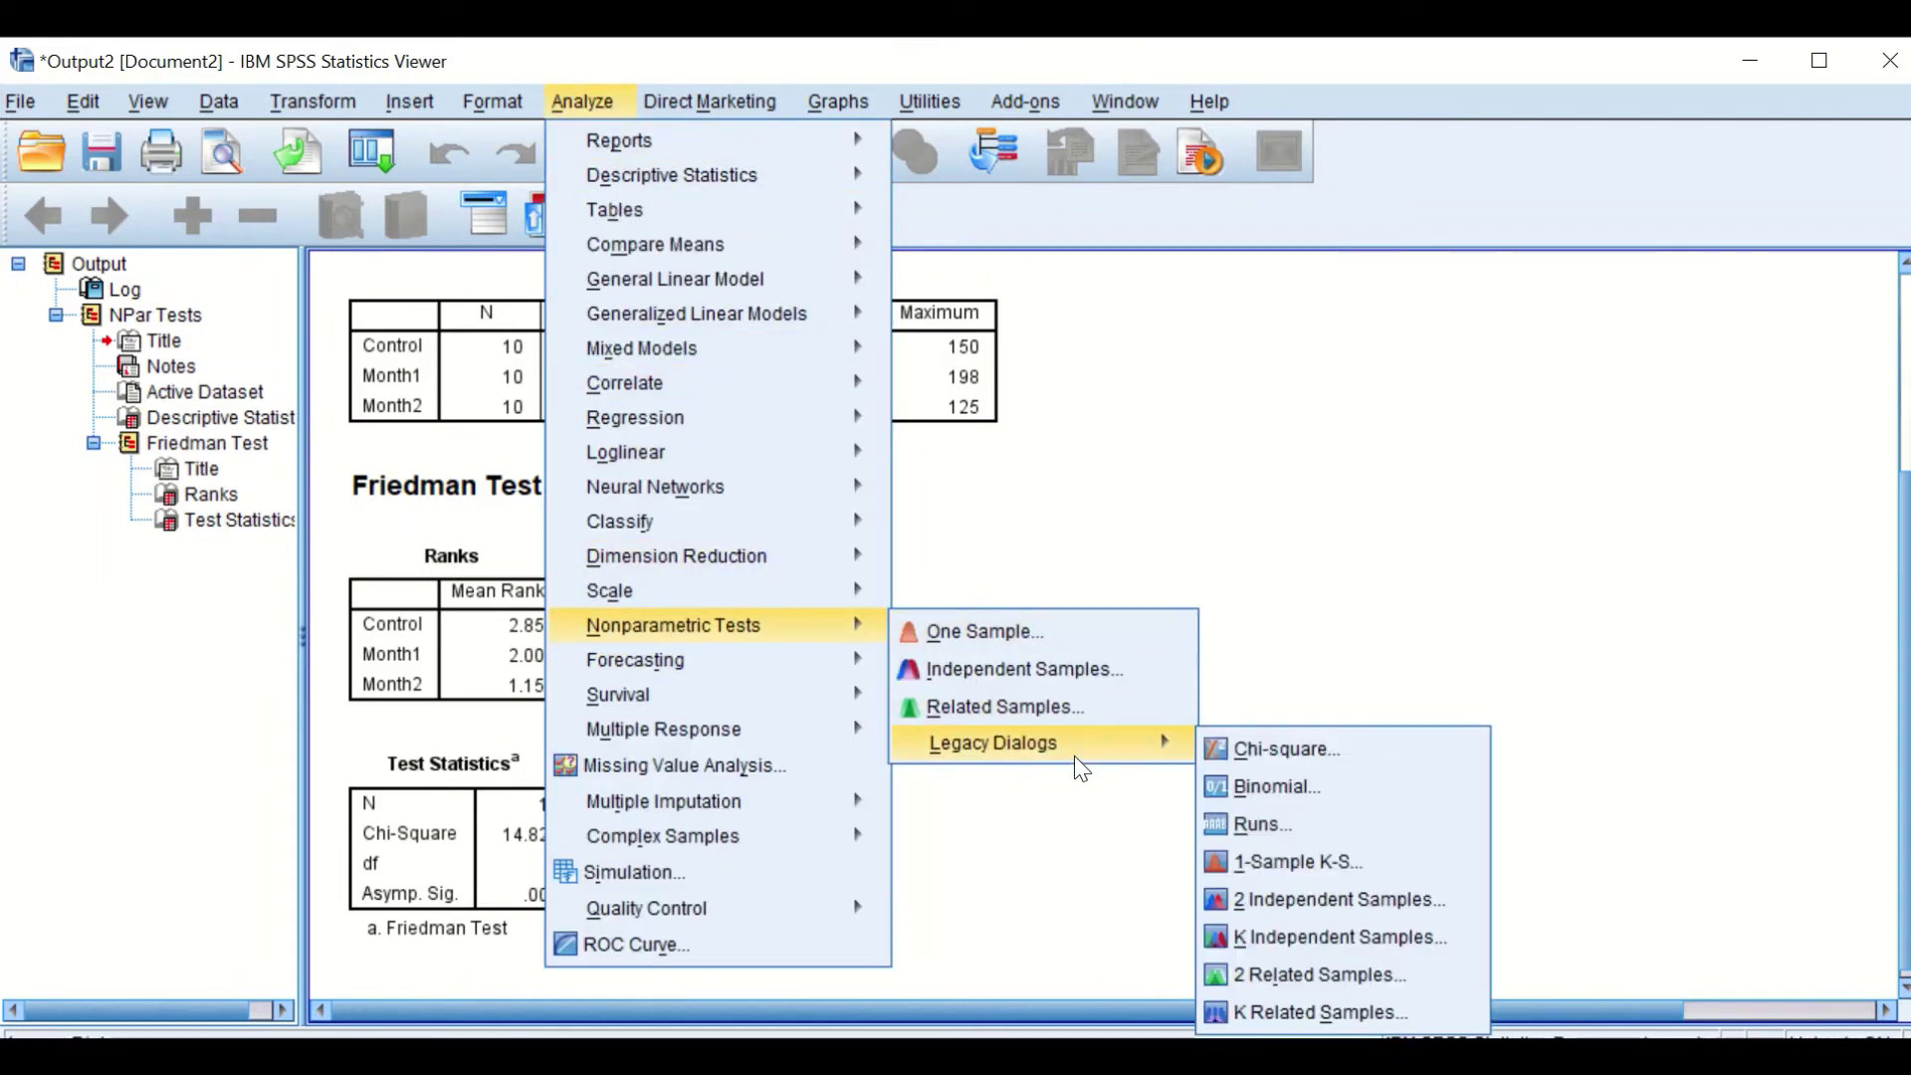
click(1299, 975)
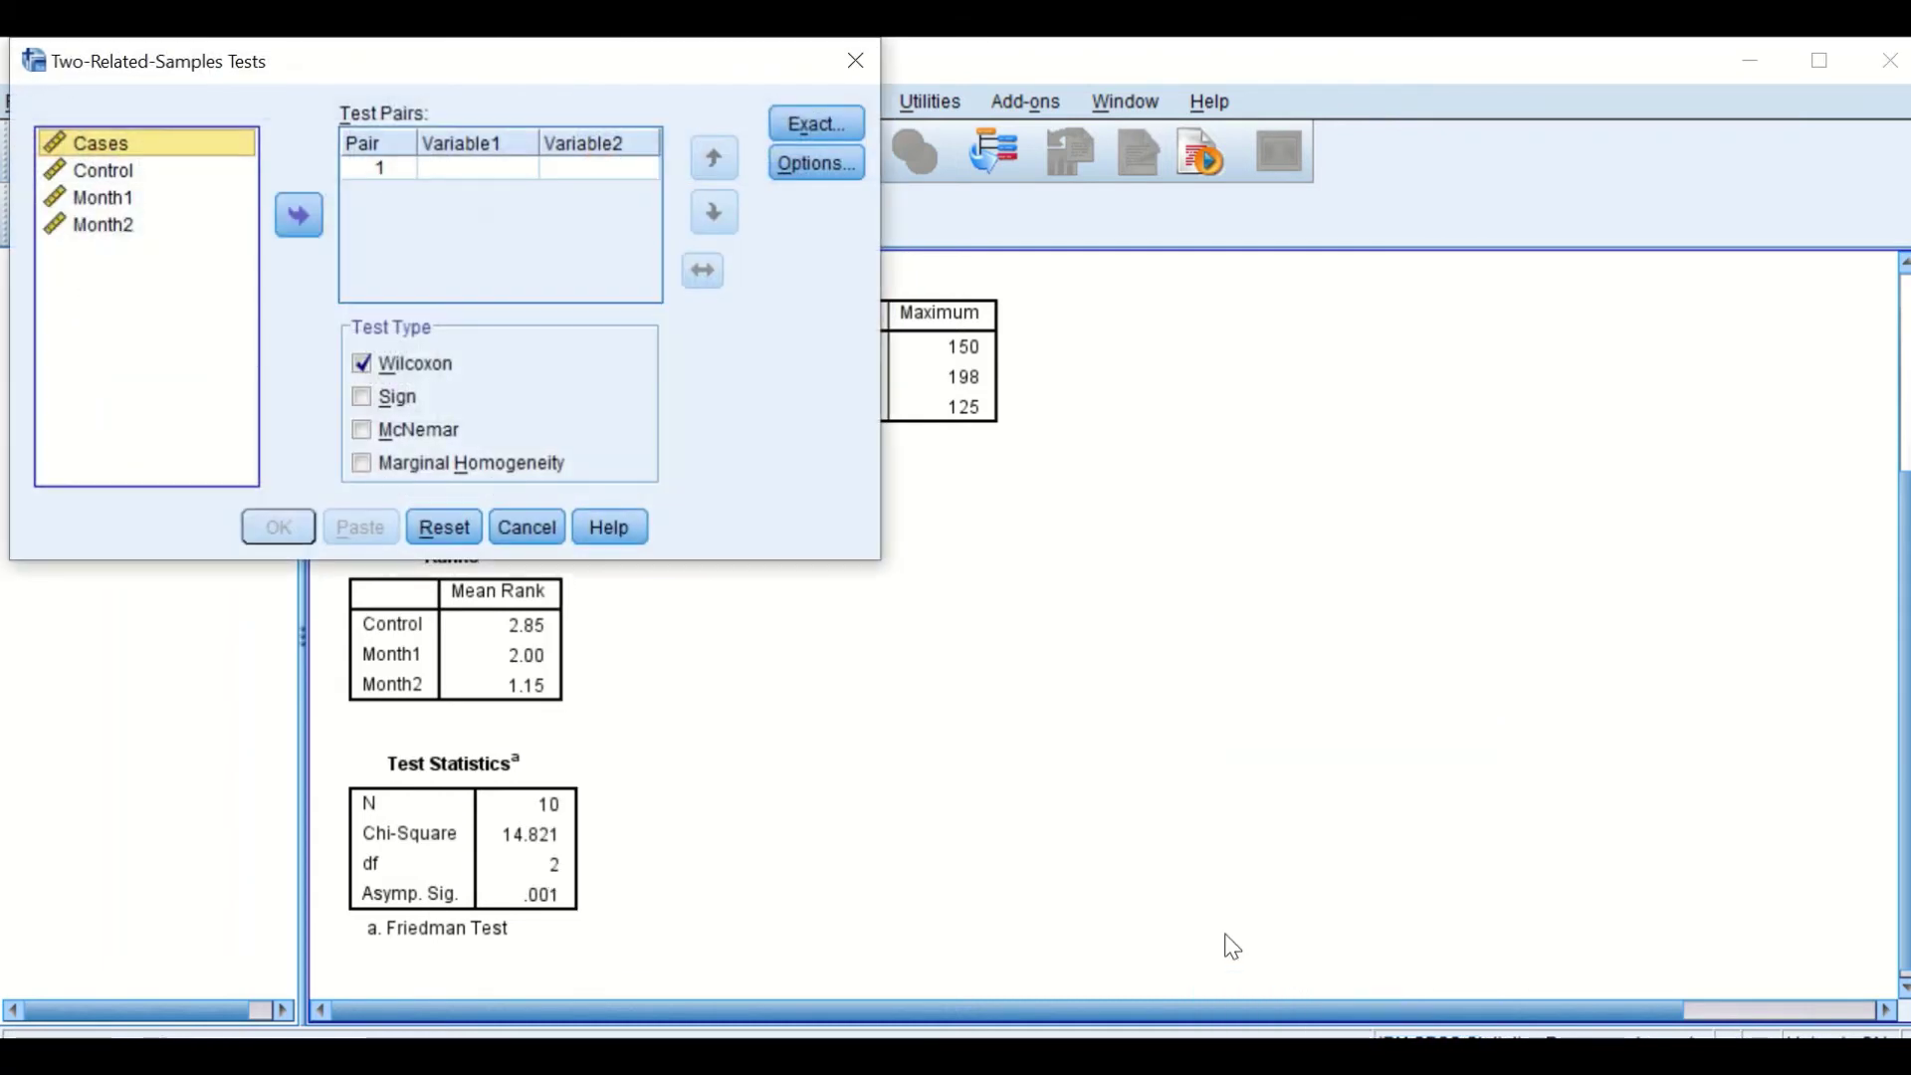
click(358, 362)
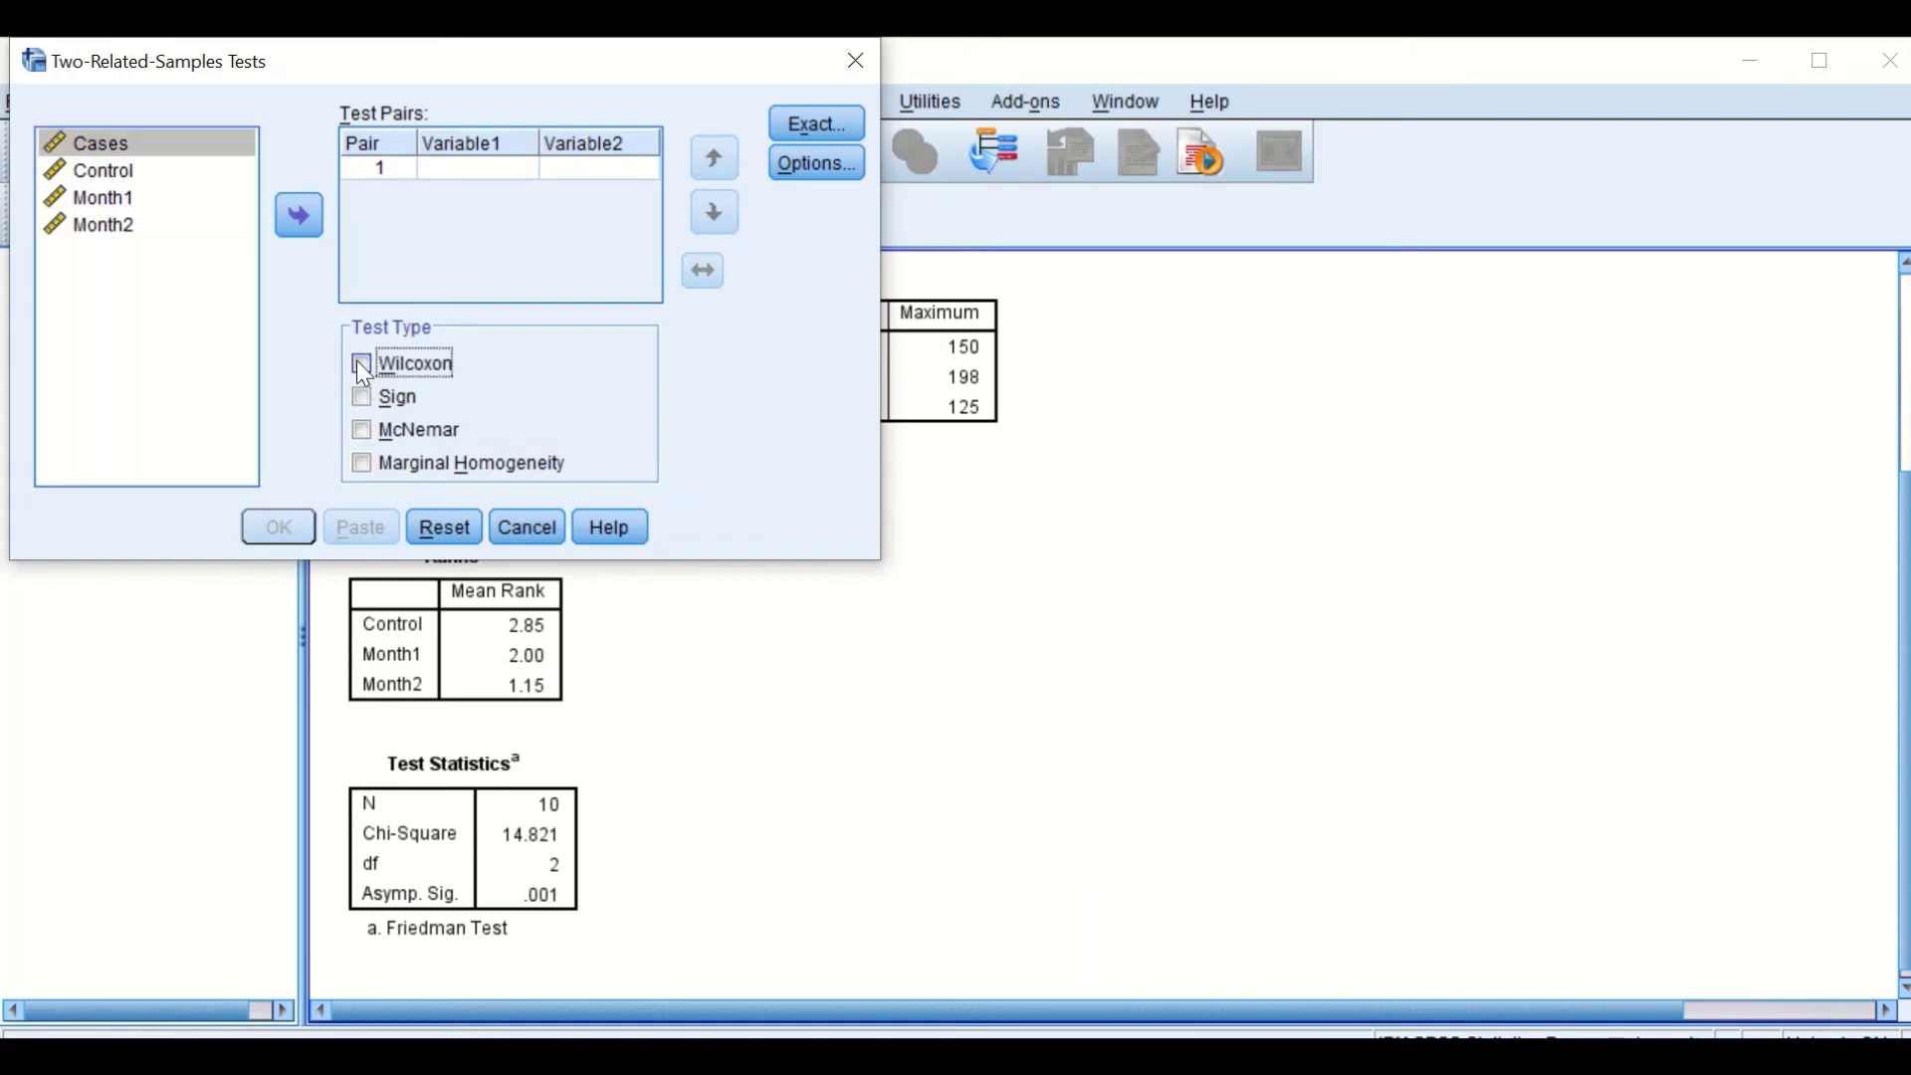
click(359, 365)
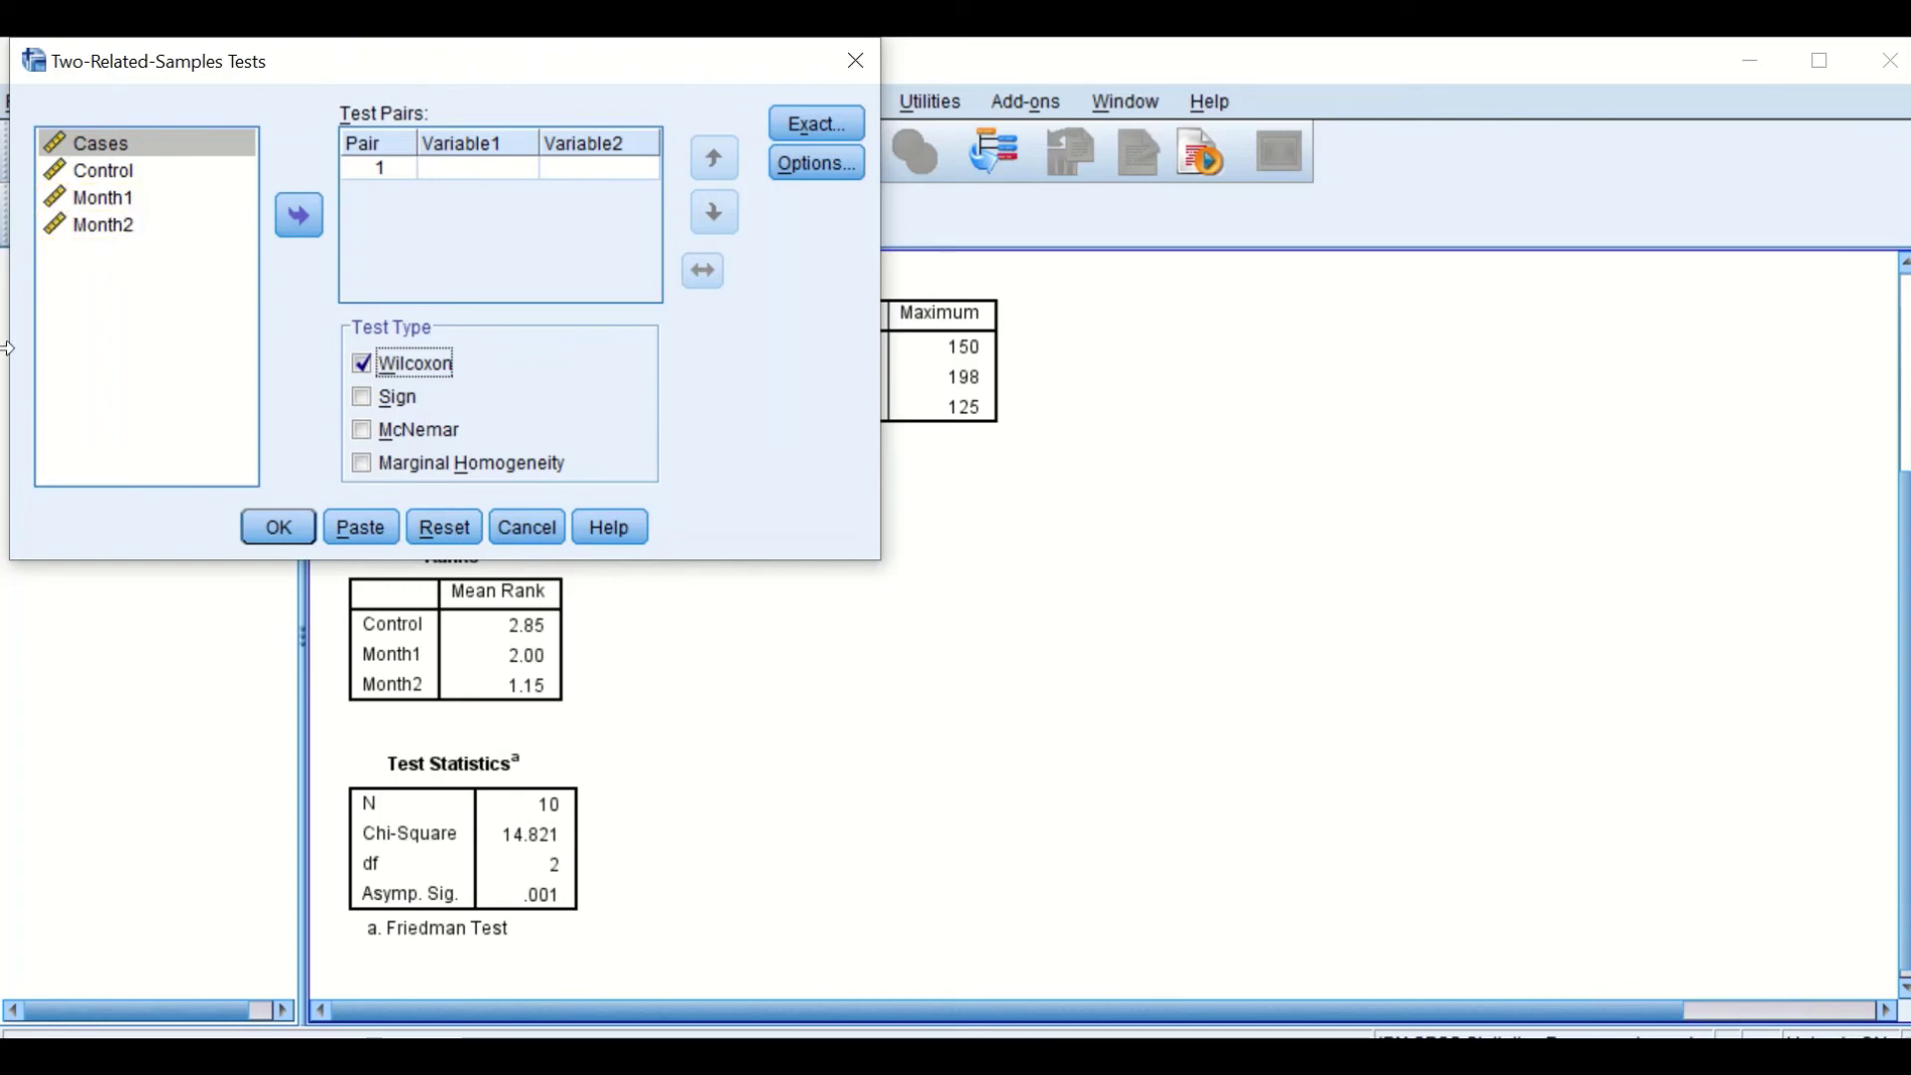
- Add the test pairs Control–Month1, Control–Month2 and Month1–Month2
click(110, 170)
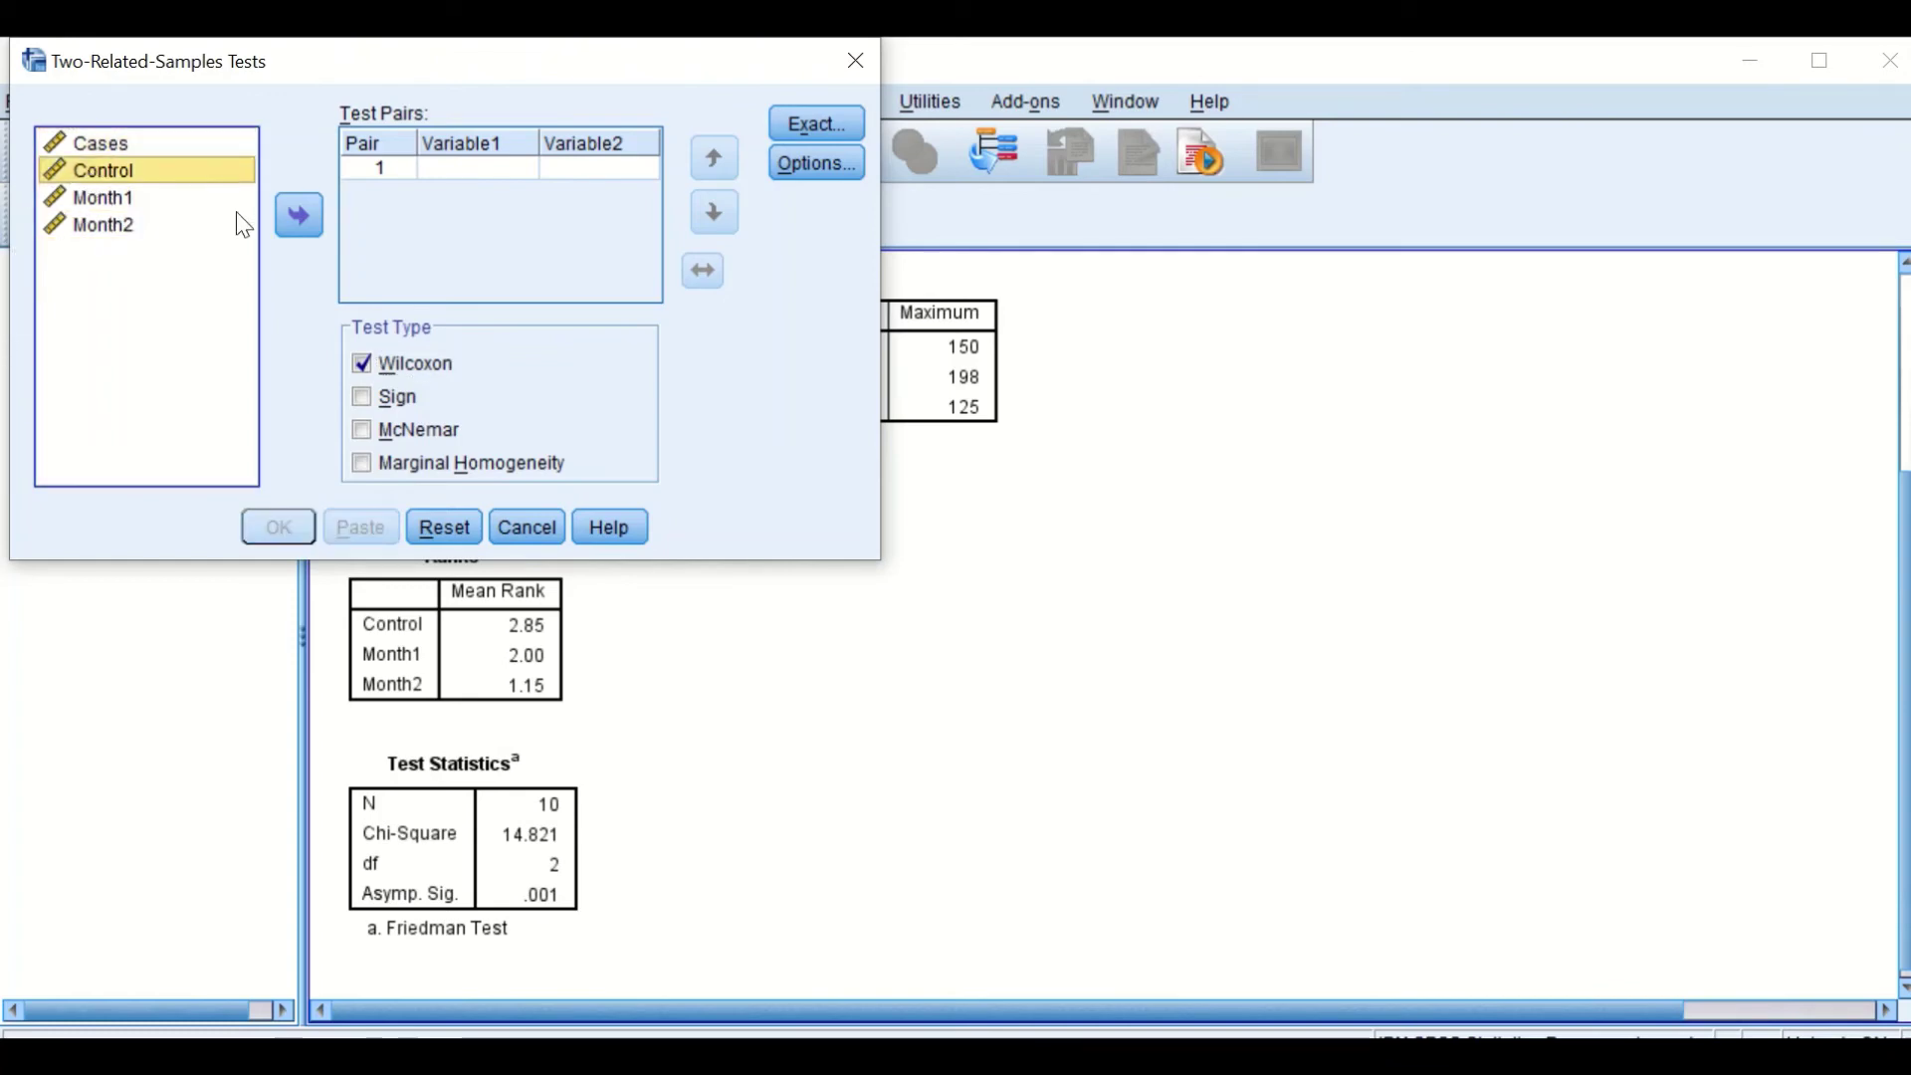
click(287, 213)
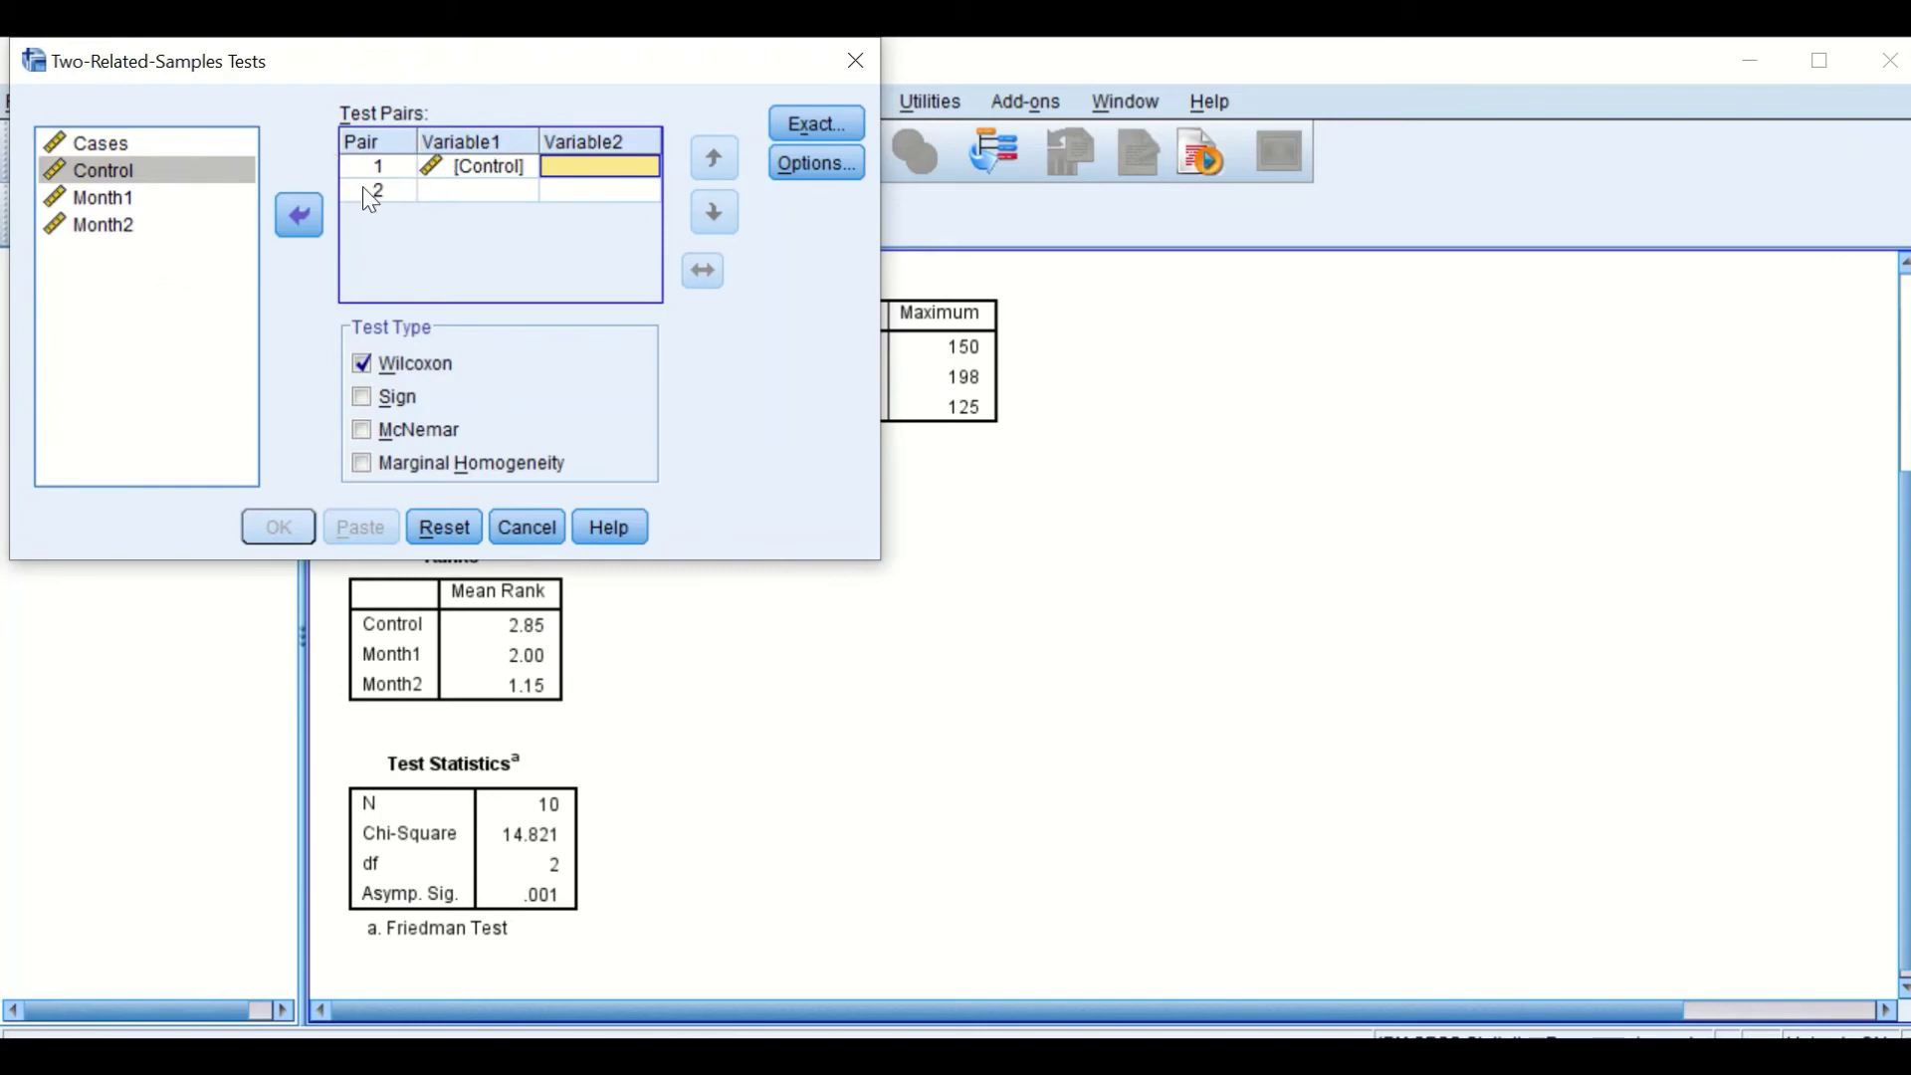
click(119, 197)
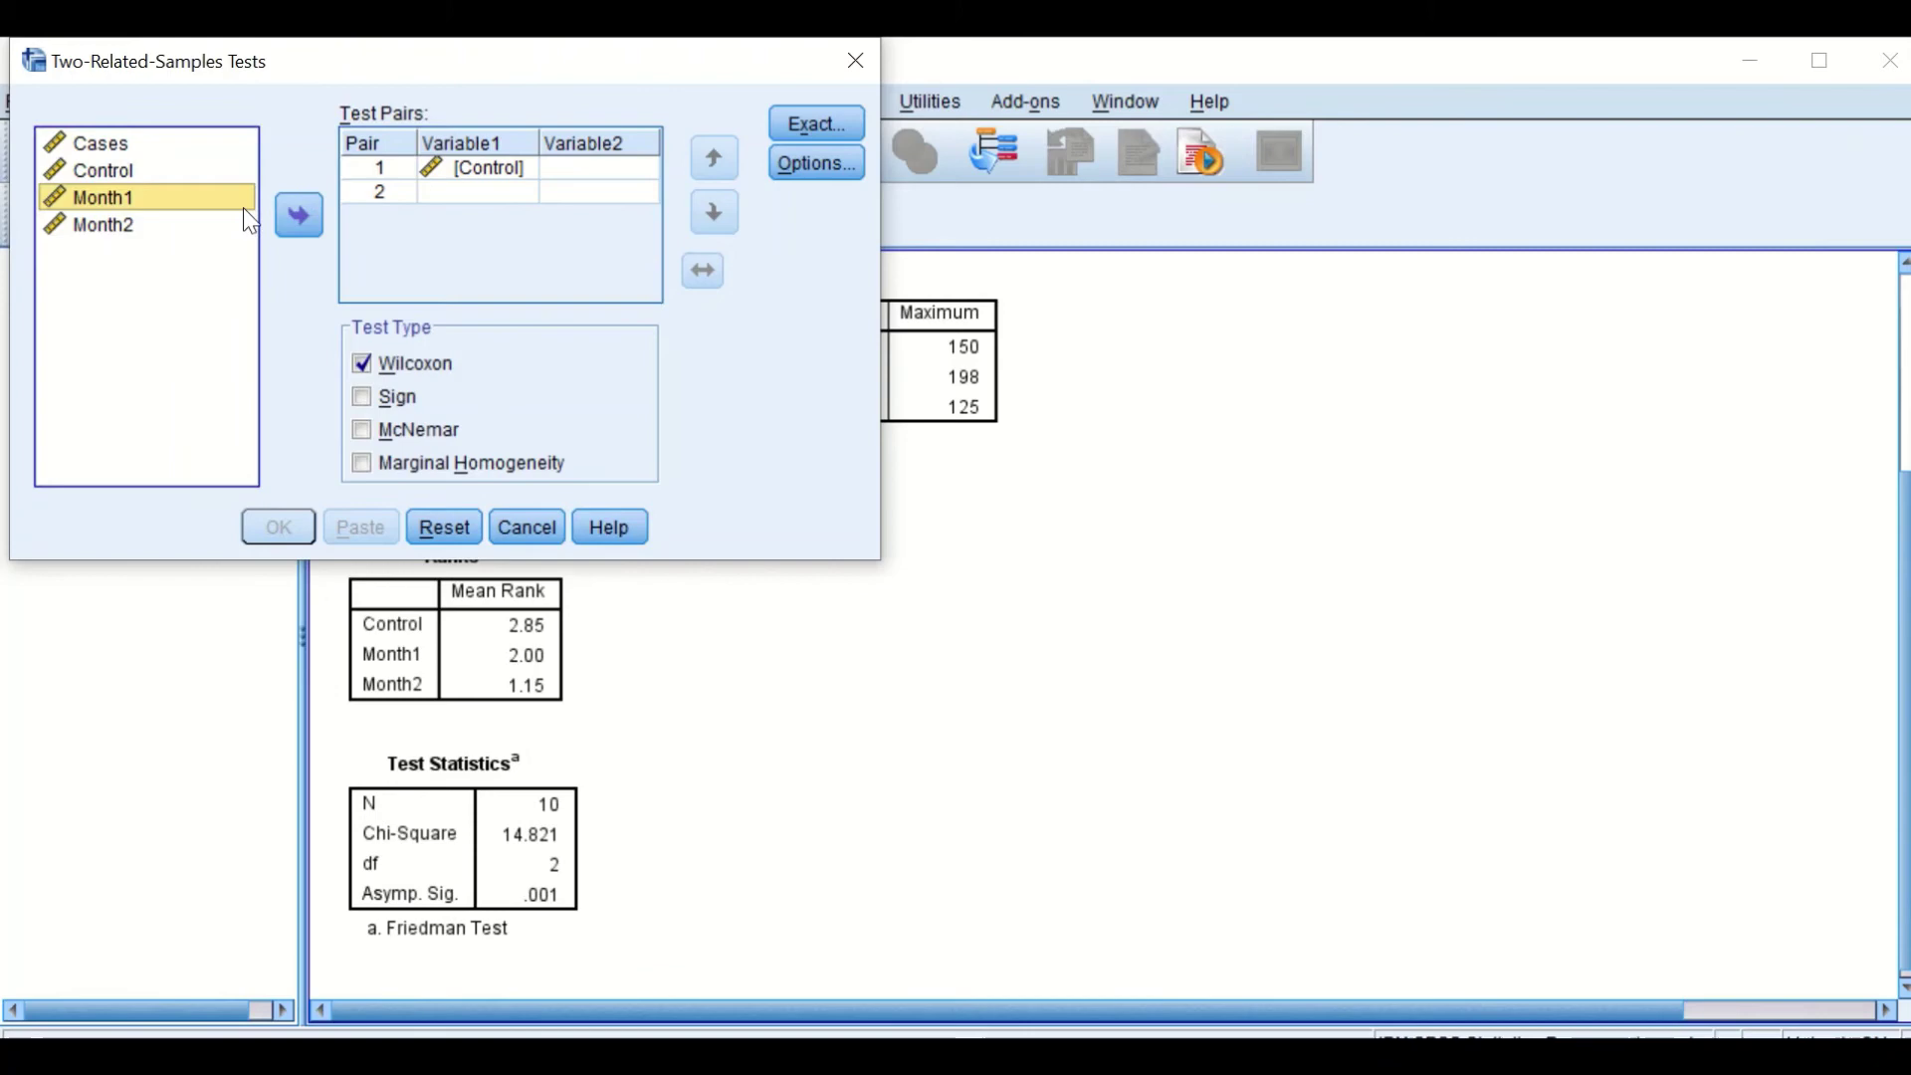
click(299, 215)
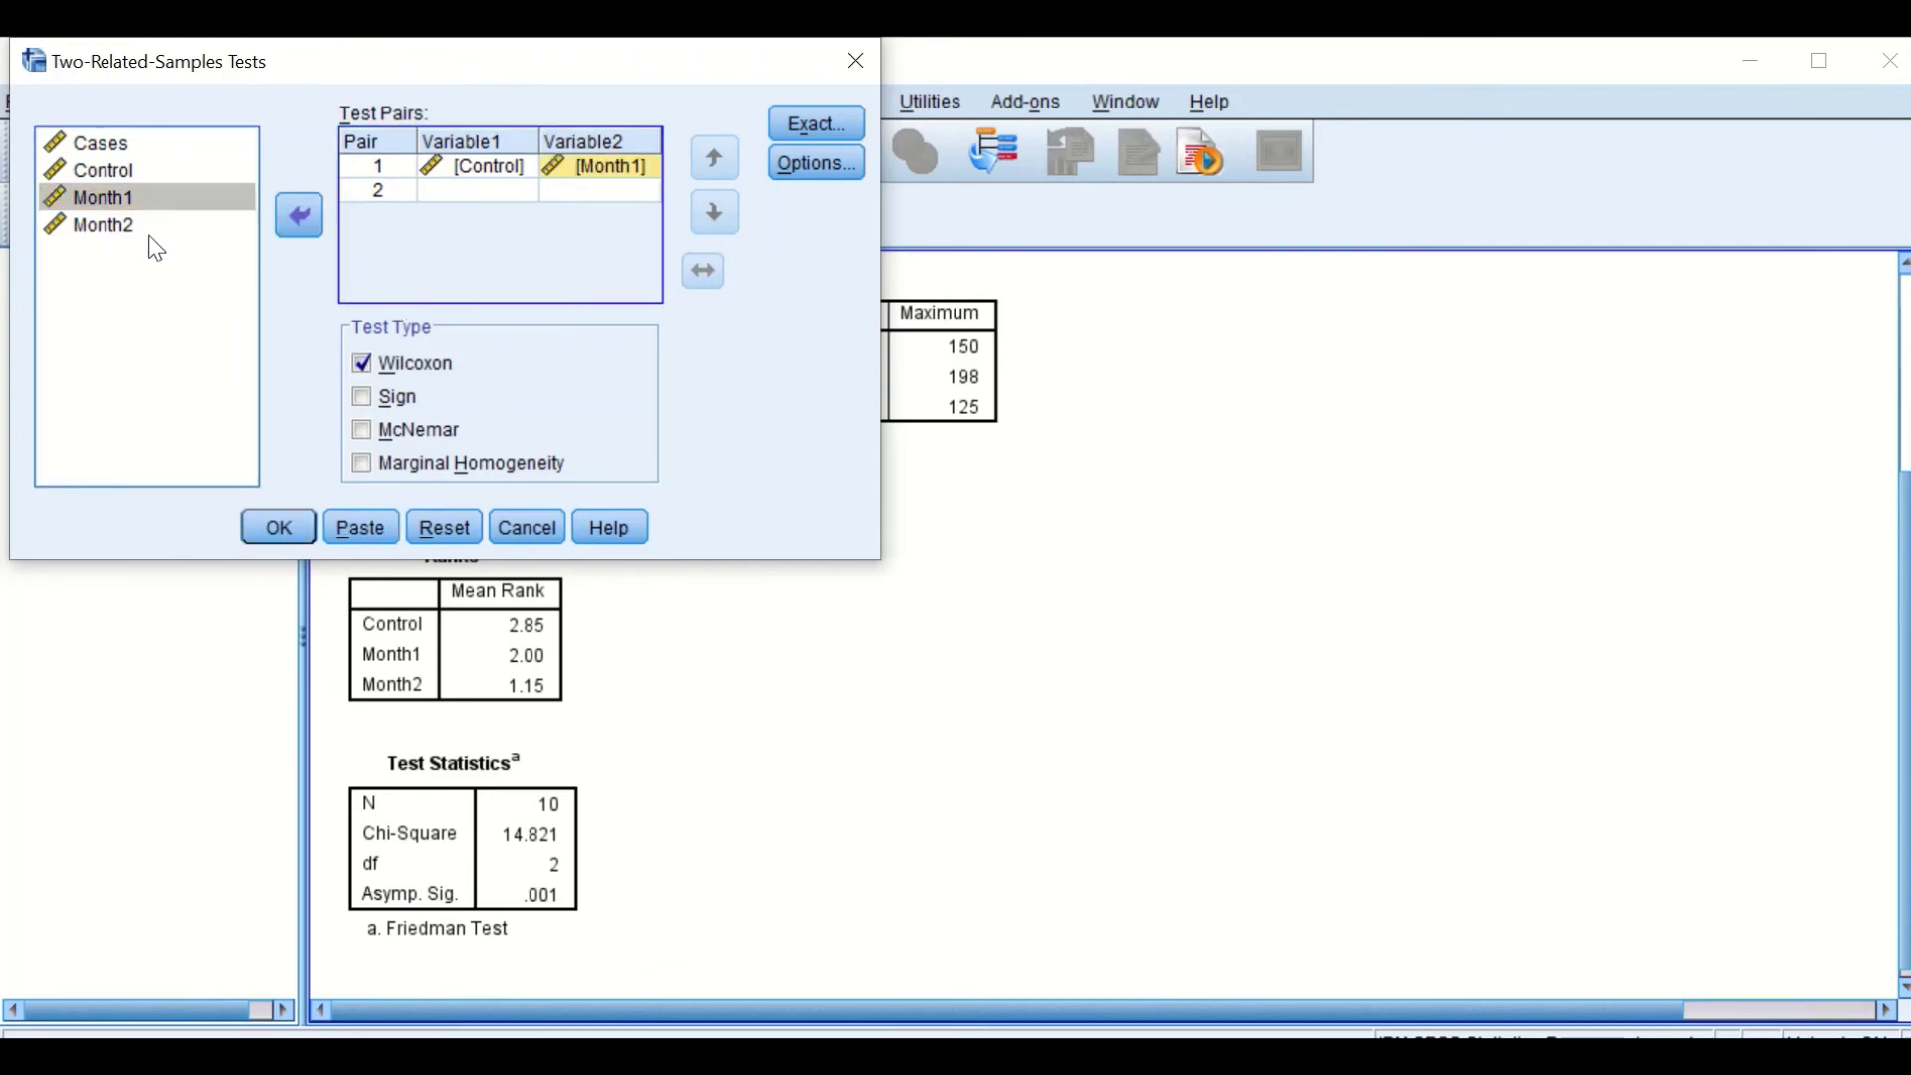
click(111, 166)
click(299, 216)
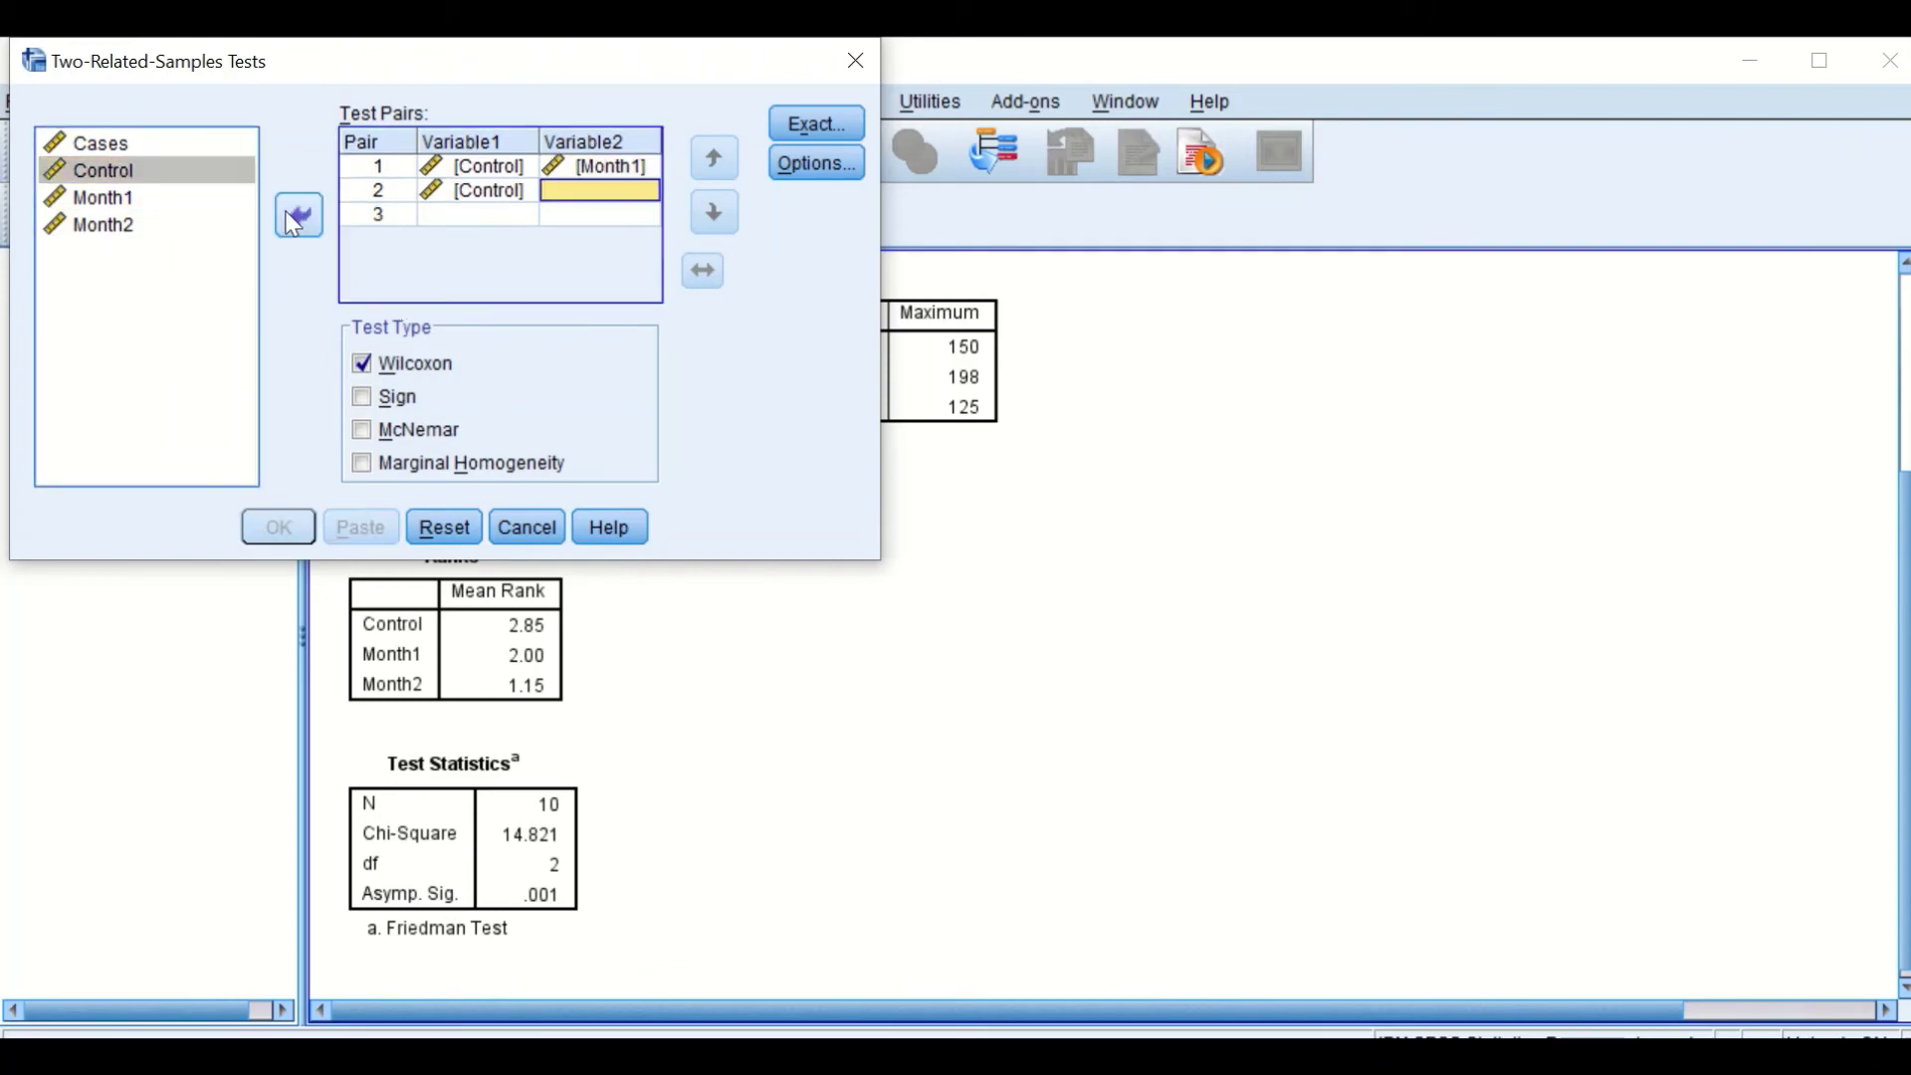
click(112, 225)
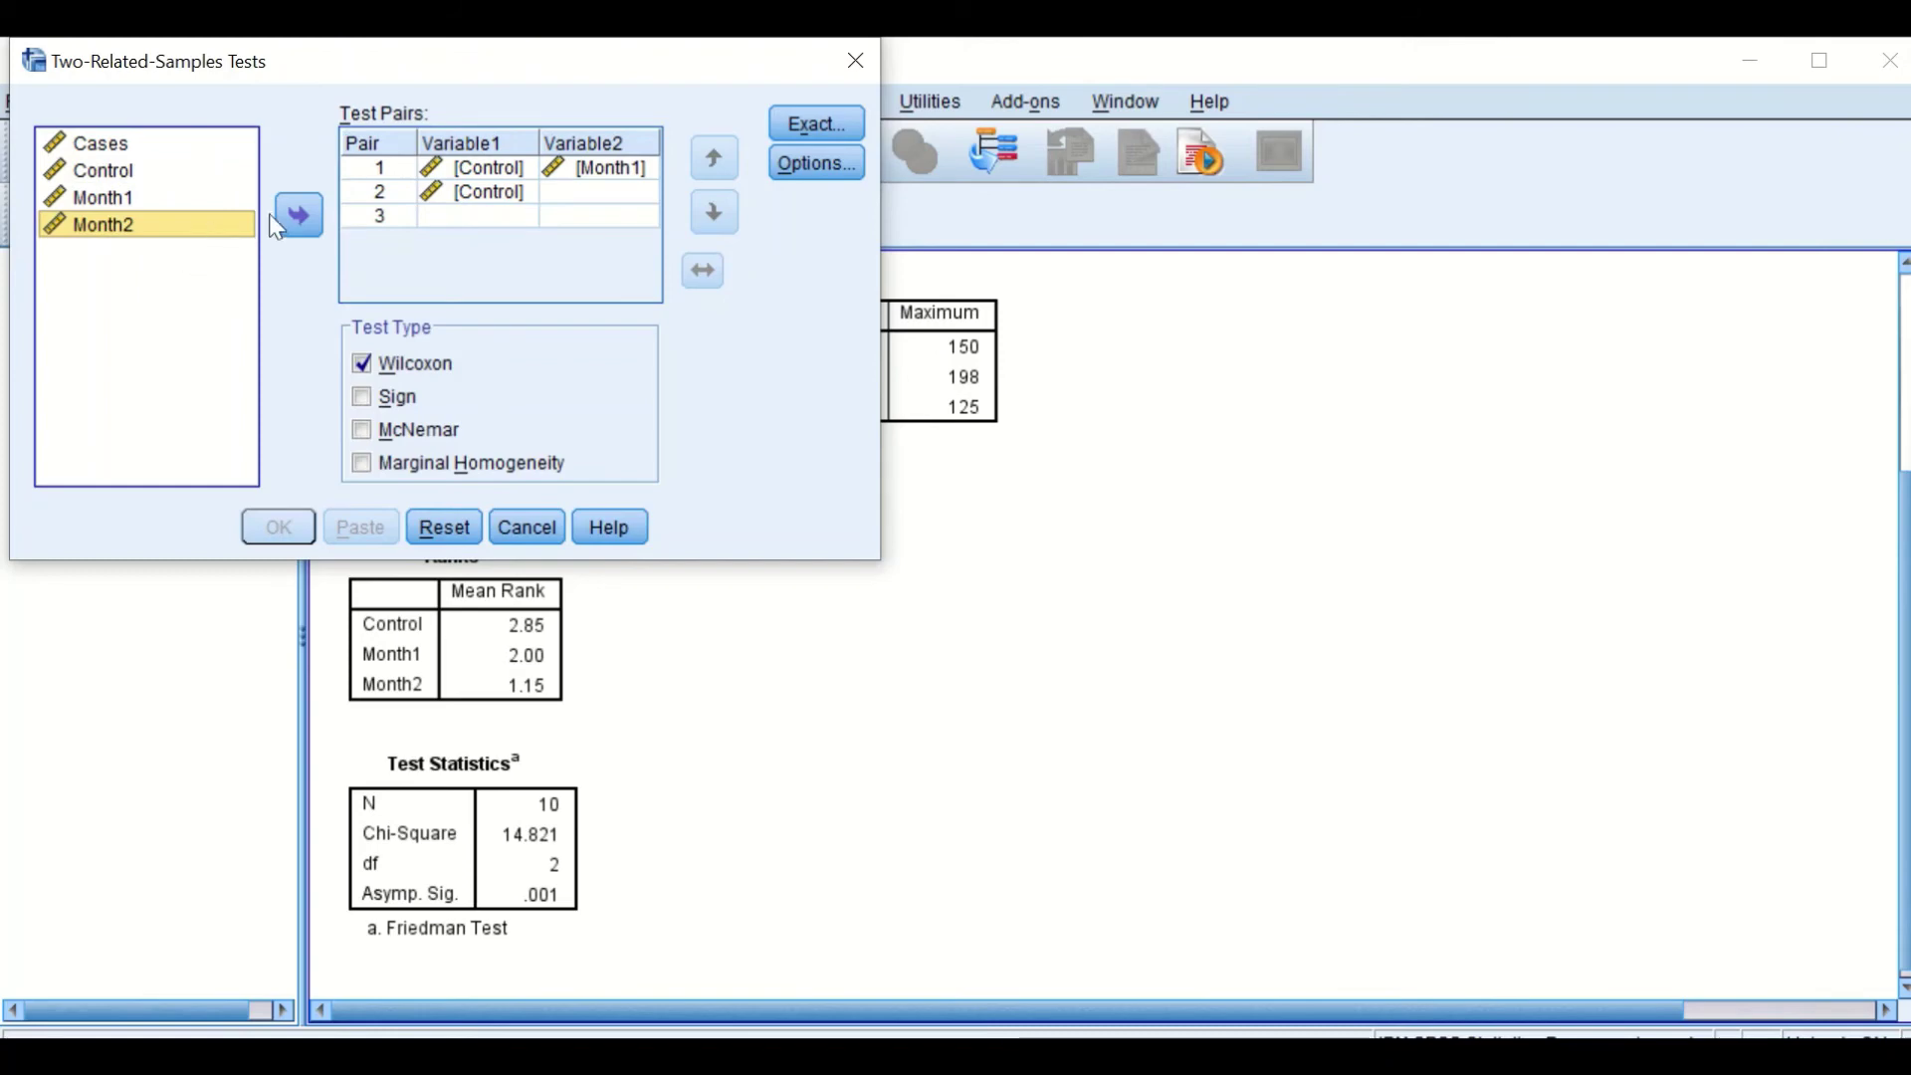
click(299, 216)
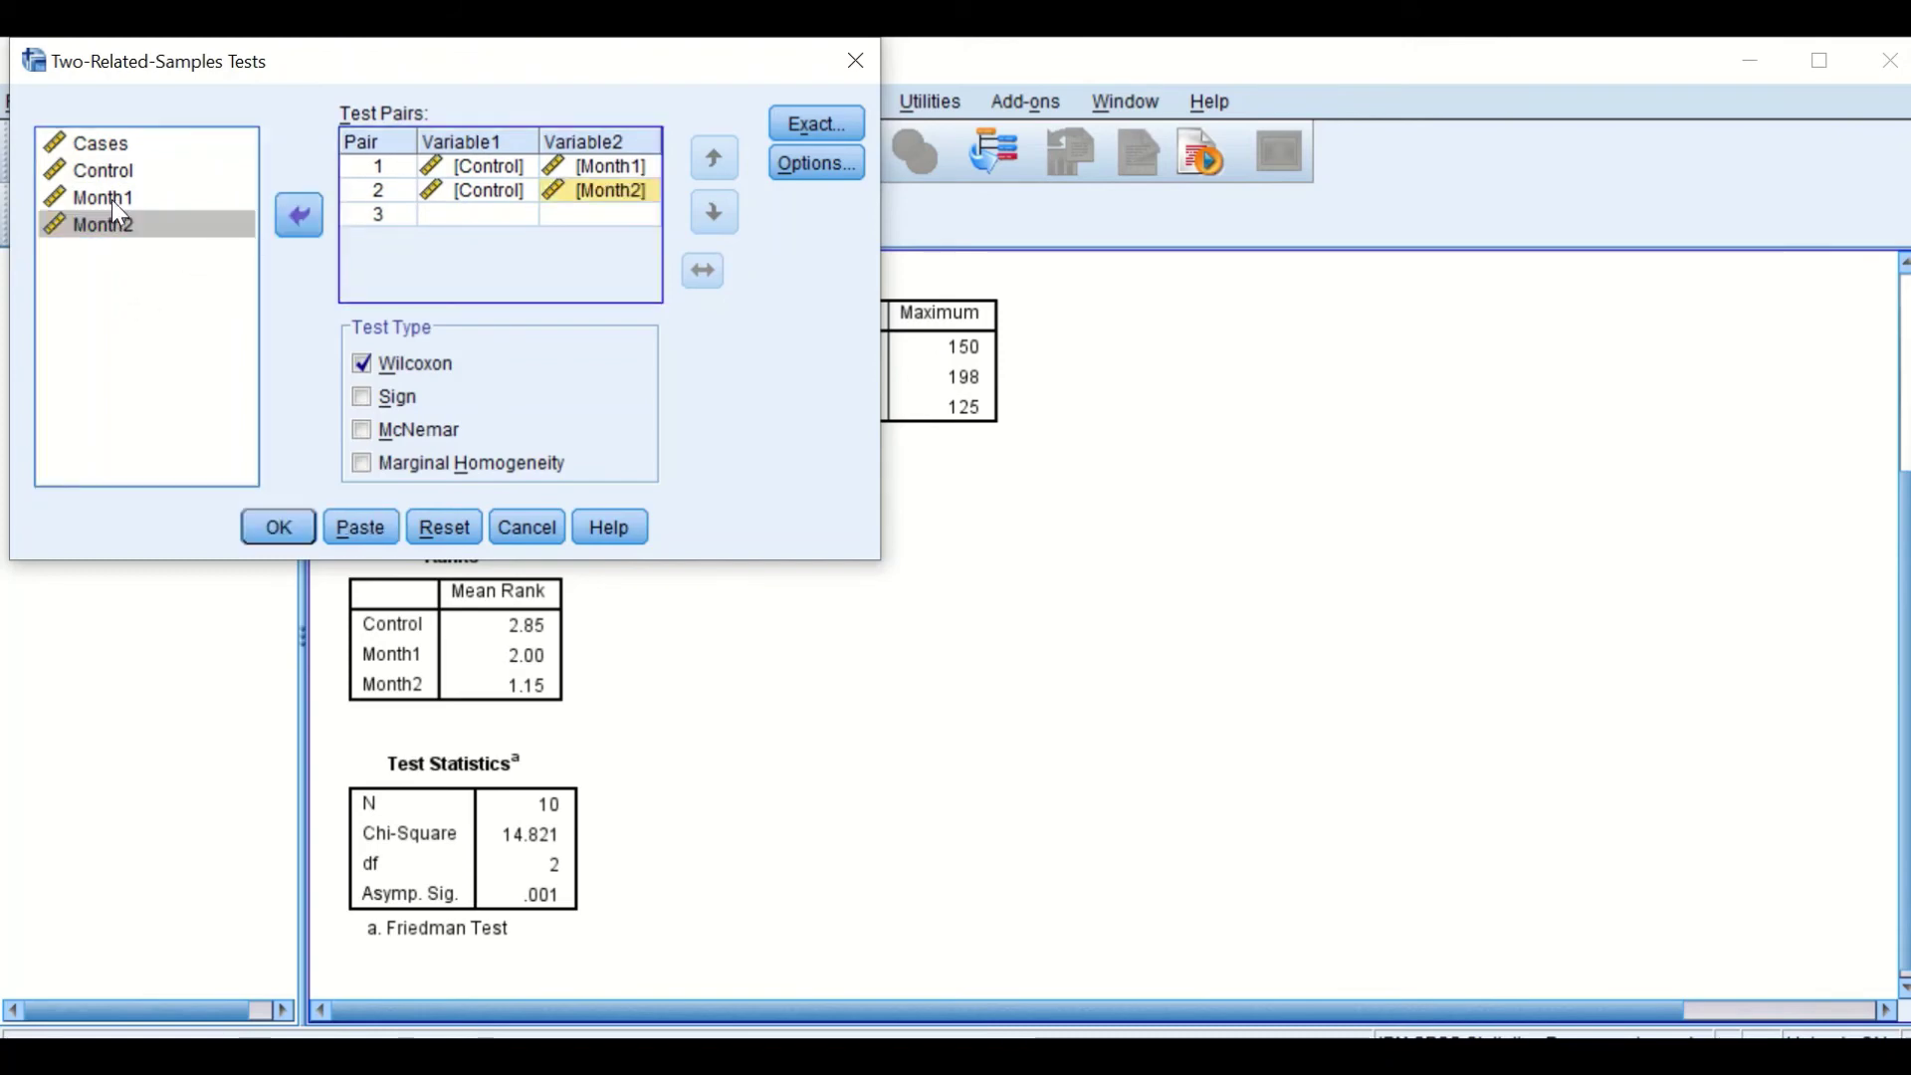
click(177, 197)
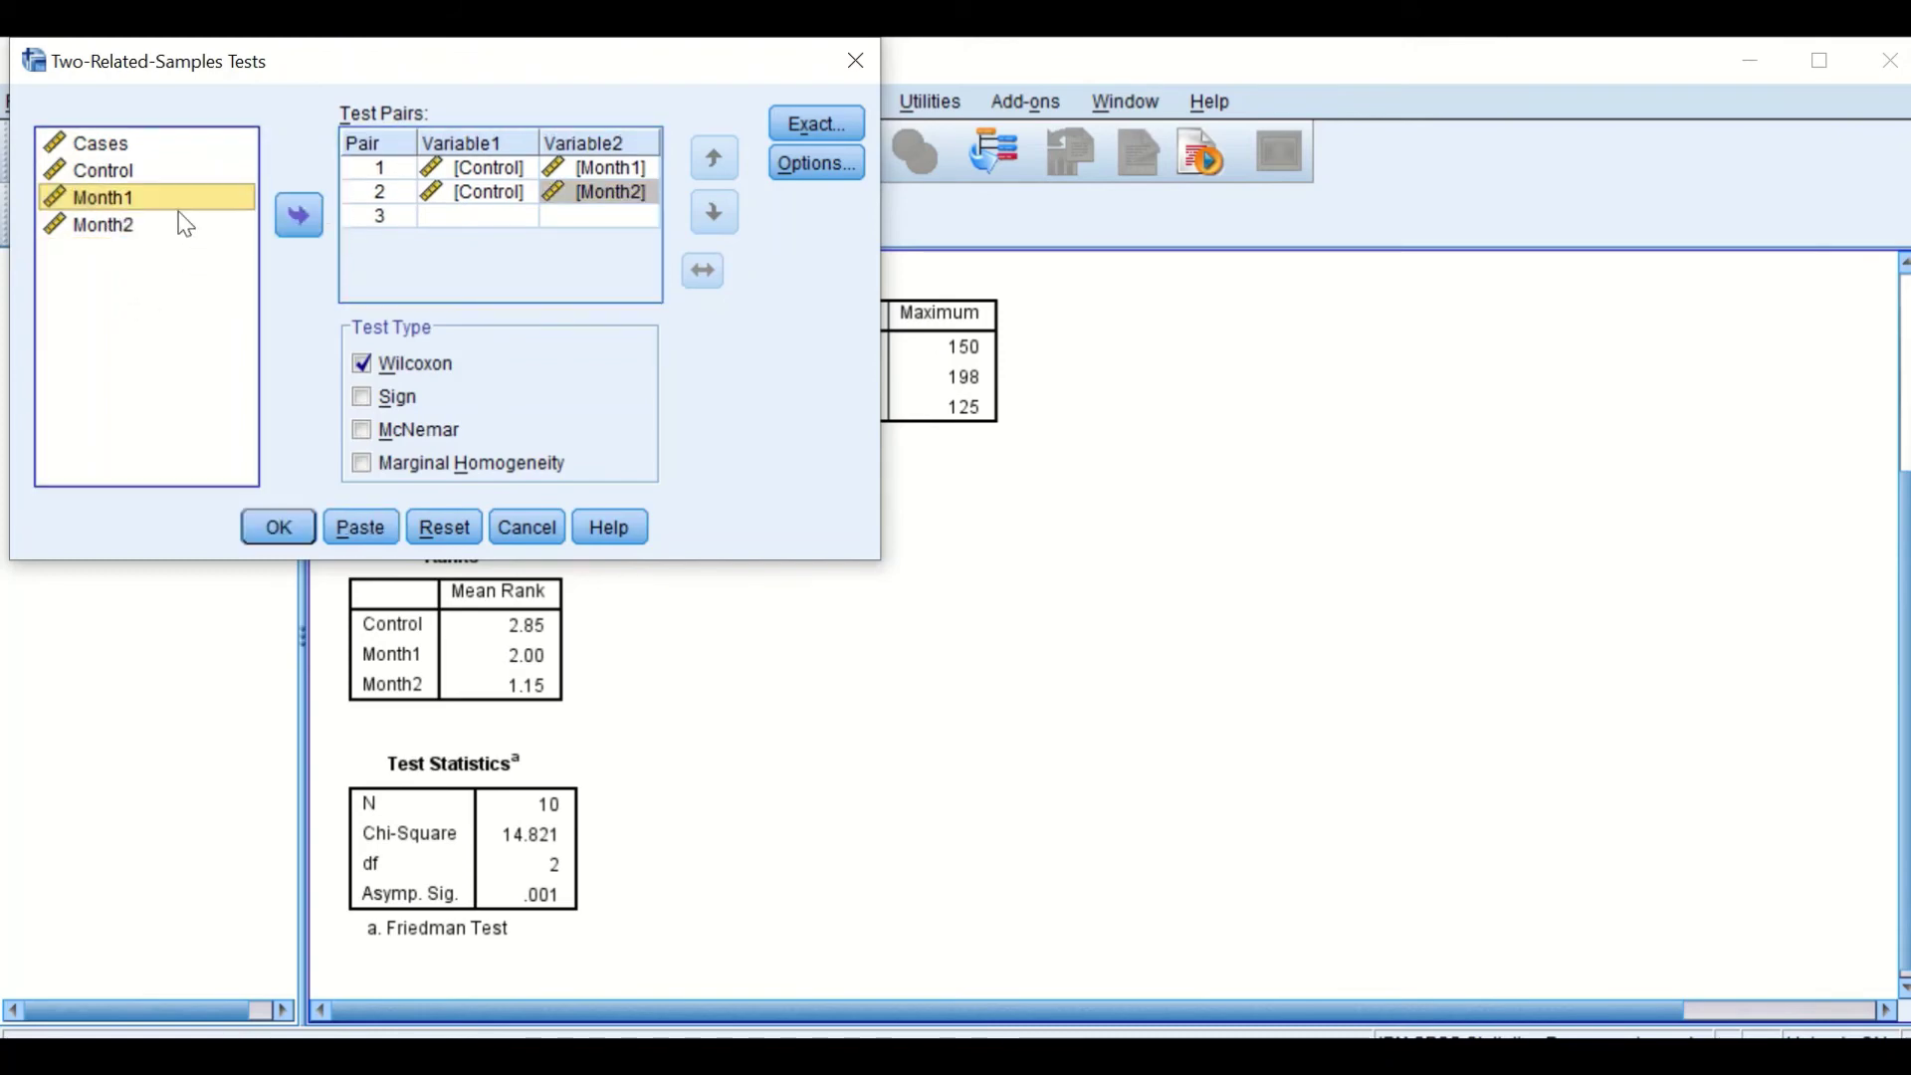
click(299, 216)
click(111, 224)
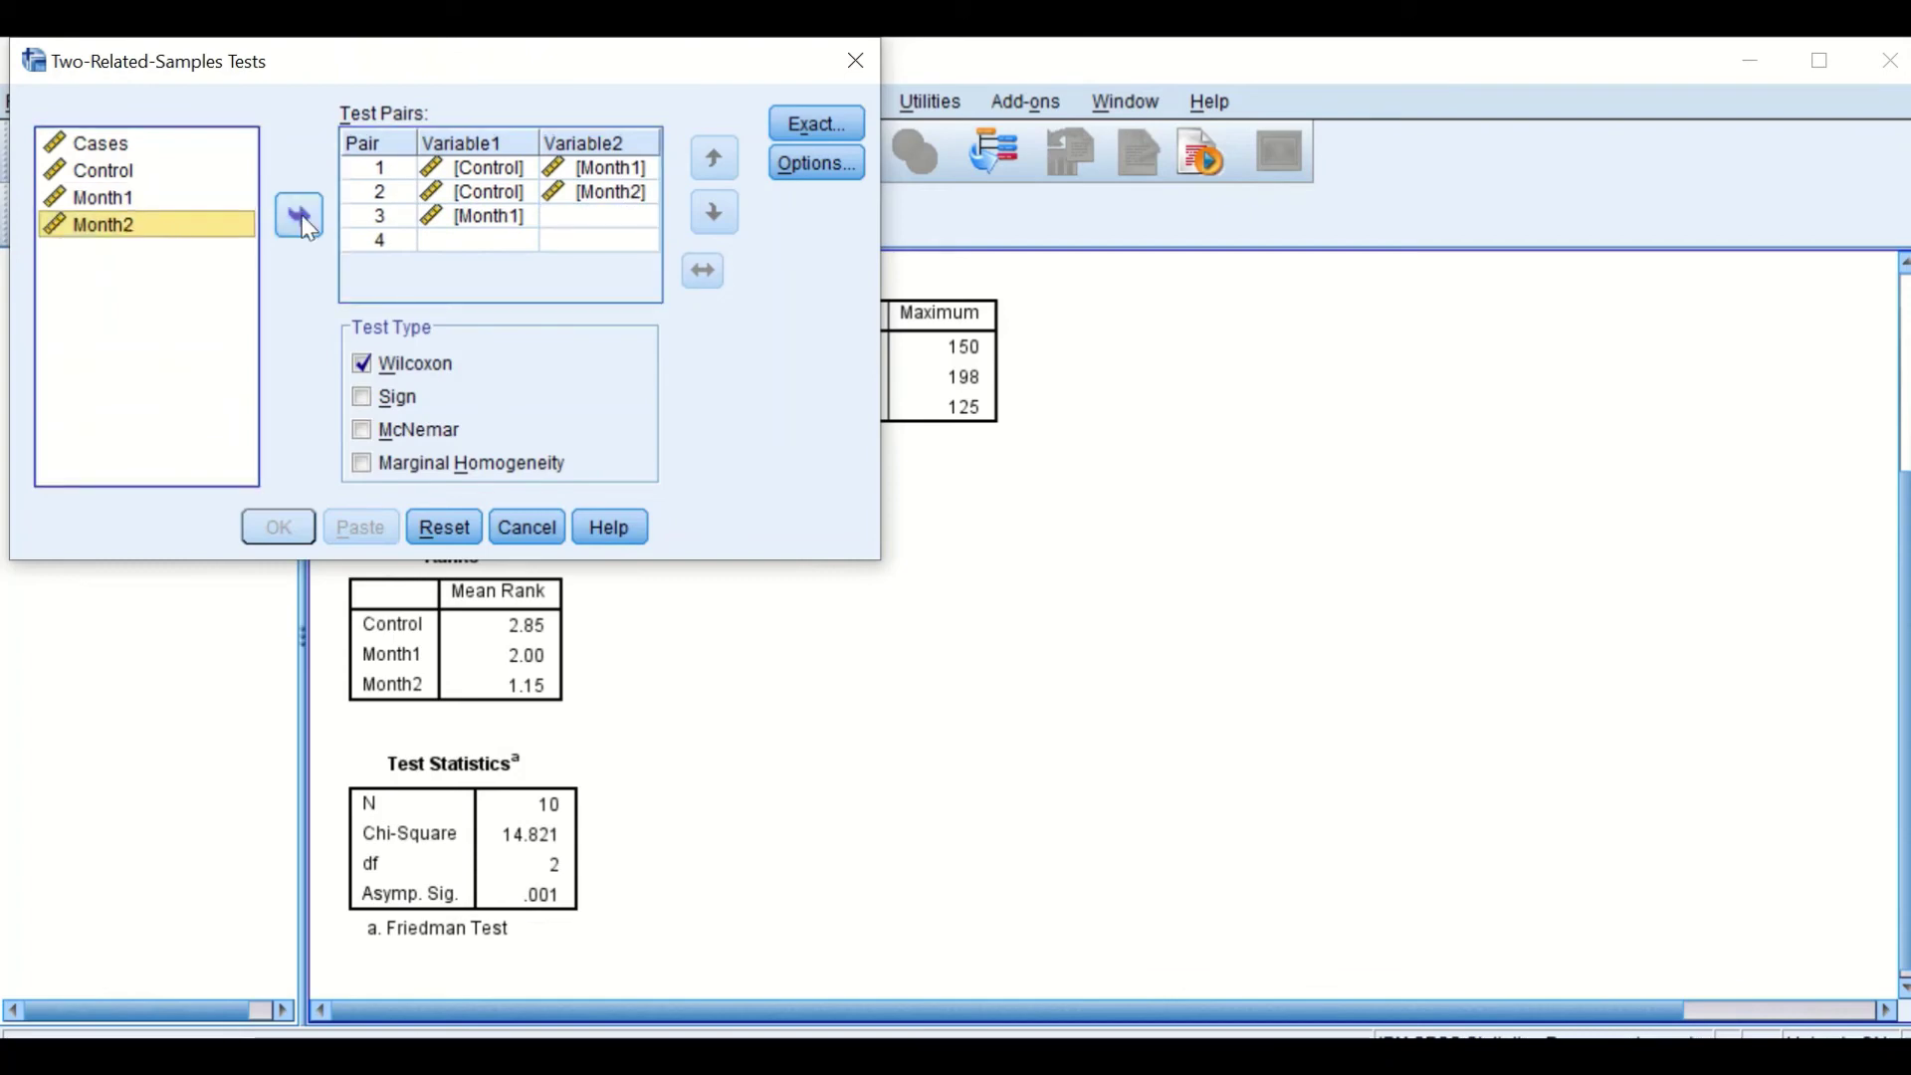
click(299, 216)
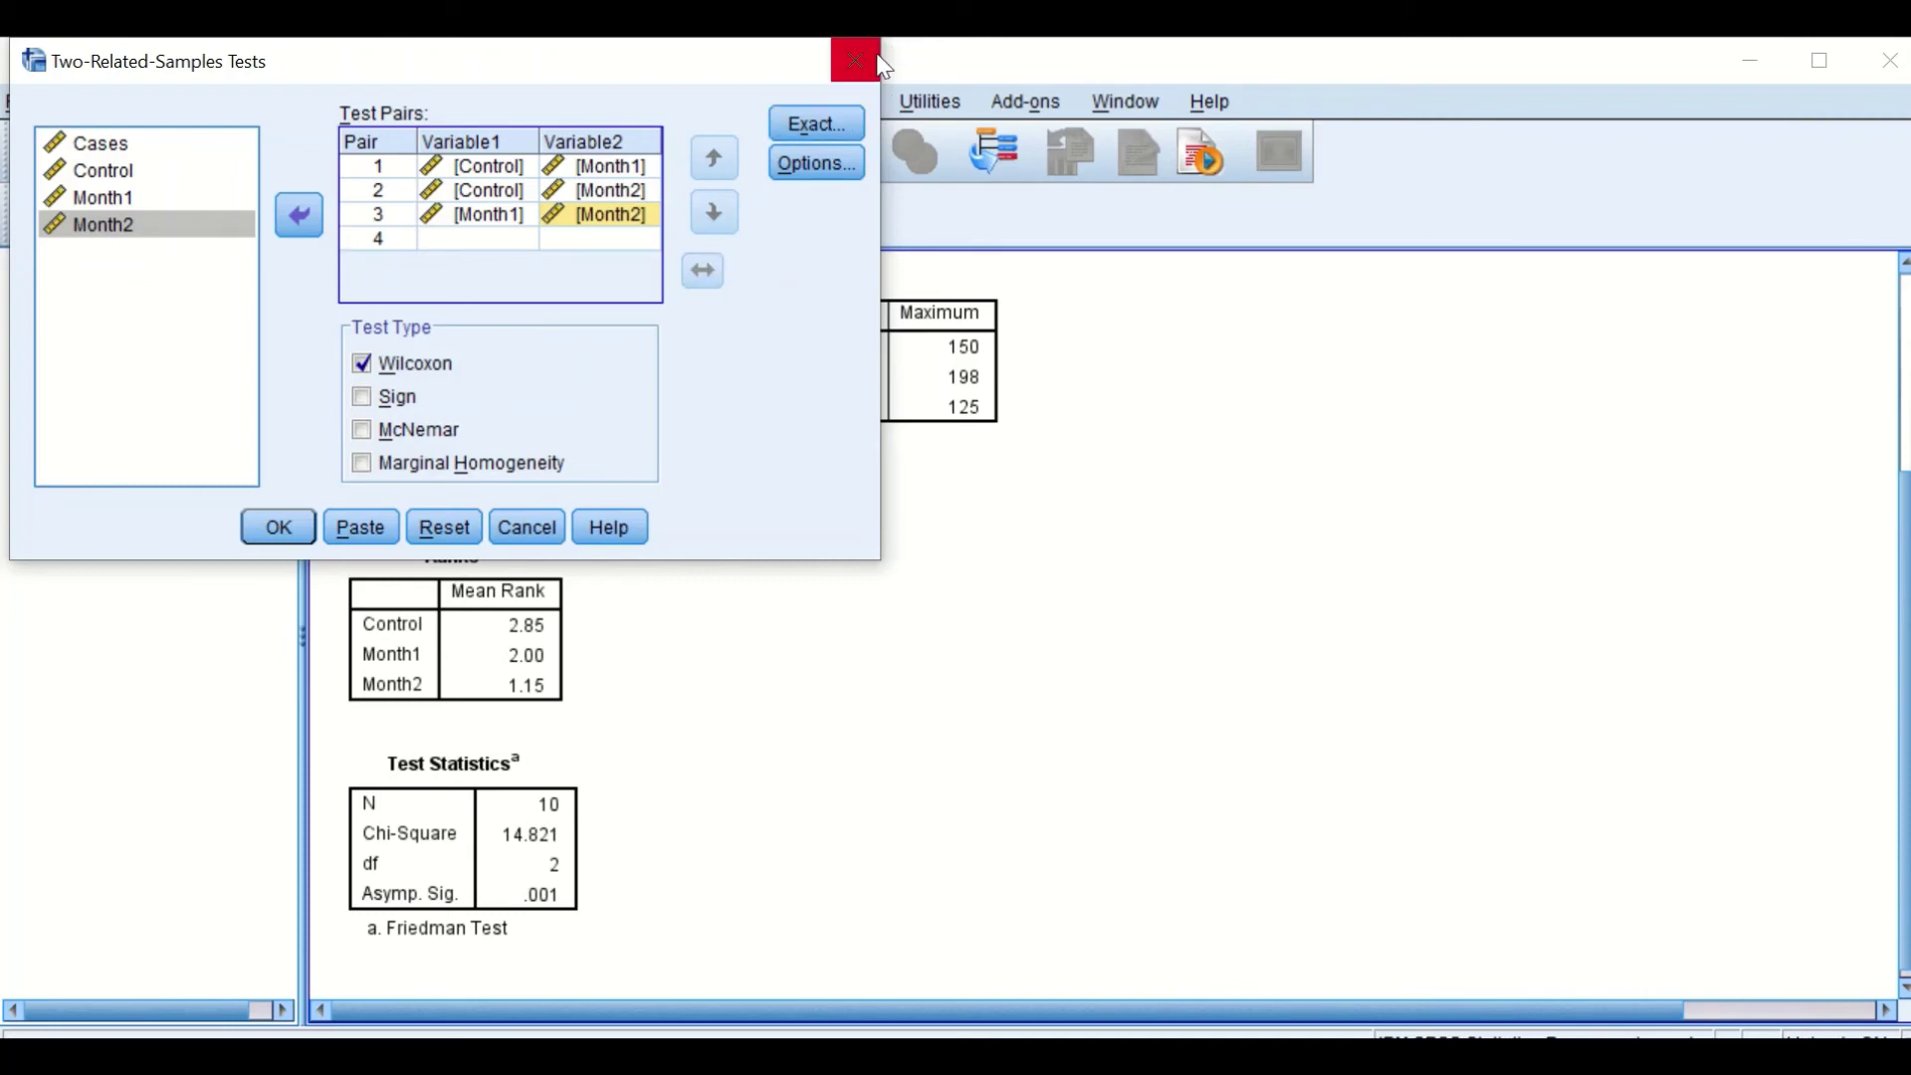
- Keep asymptotic-only exact settings and enable Descriptive statistics in Options
click(801, 131)
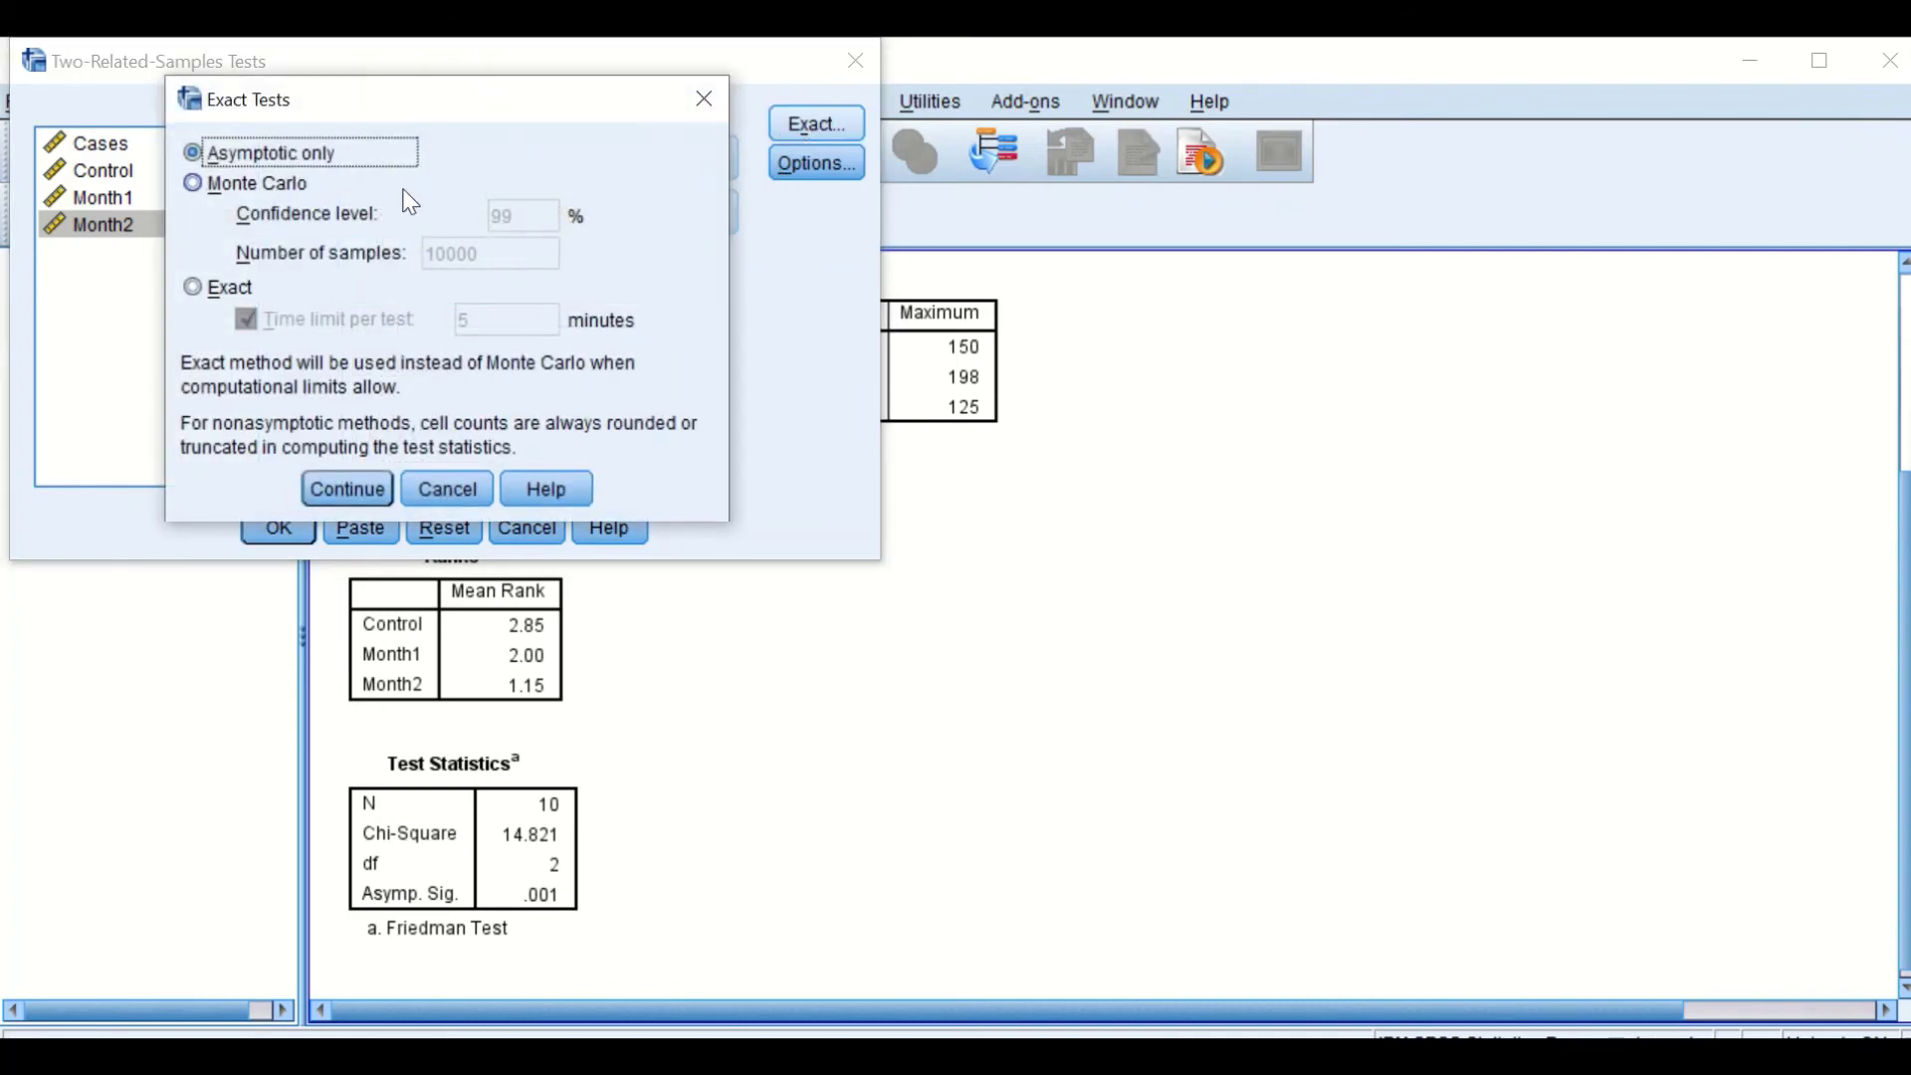
click(347, 491)
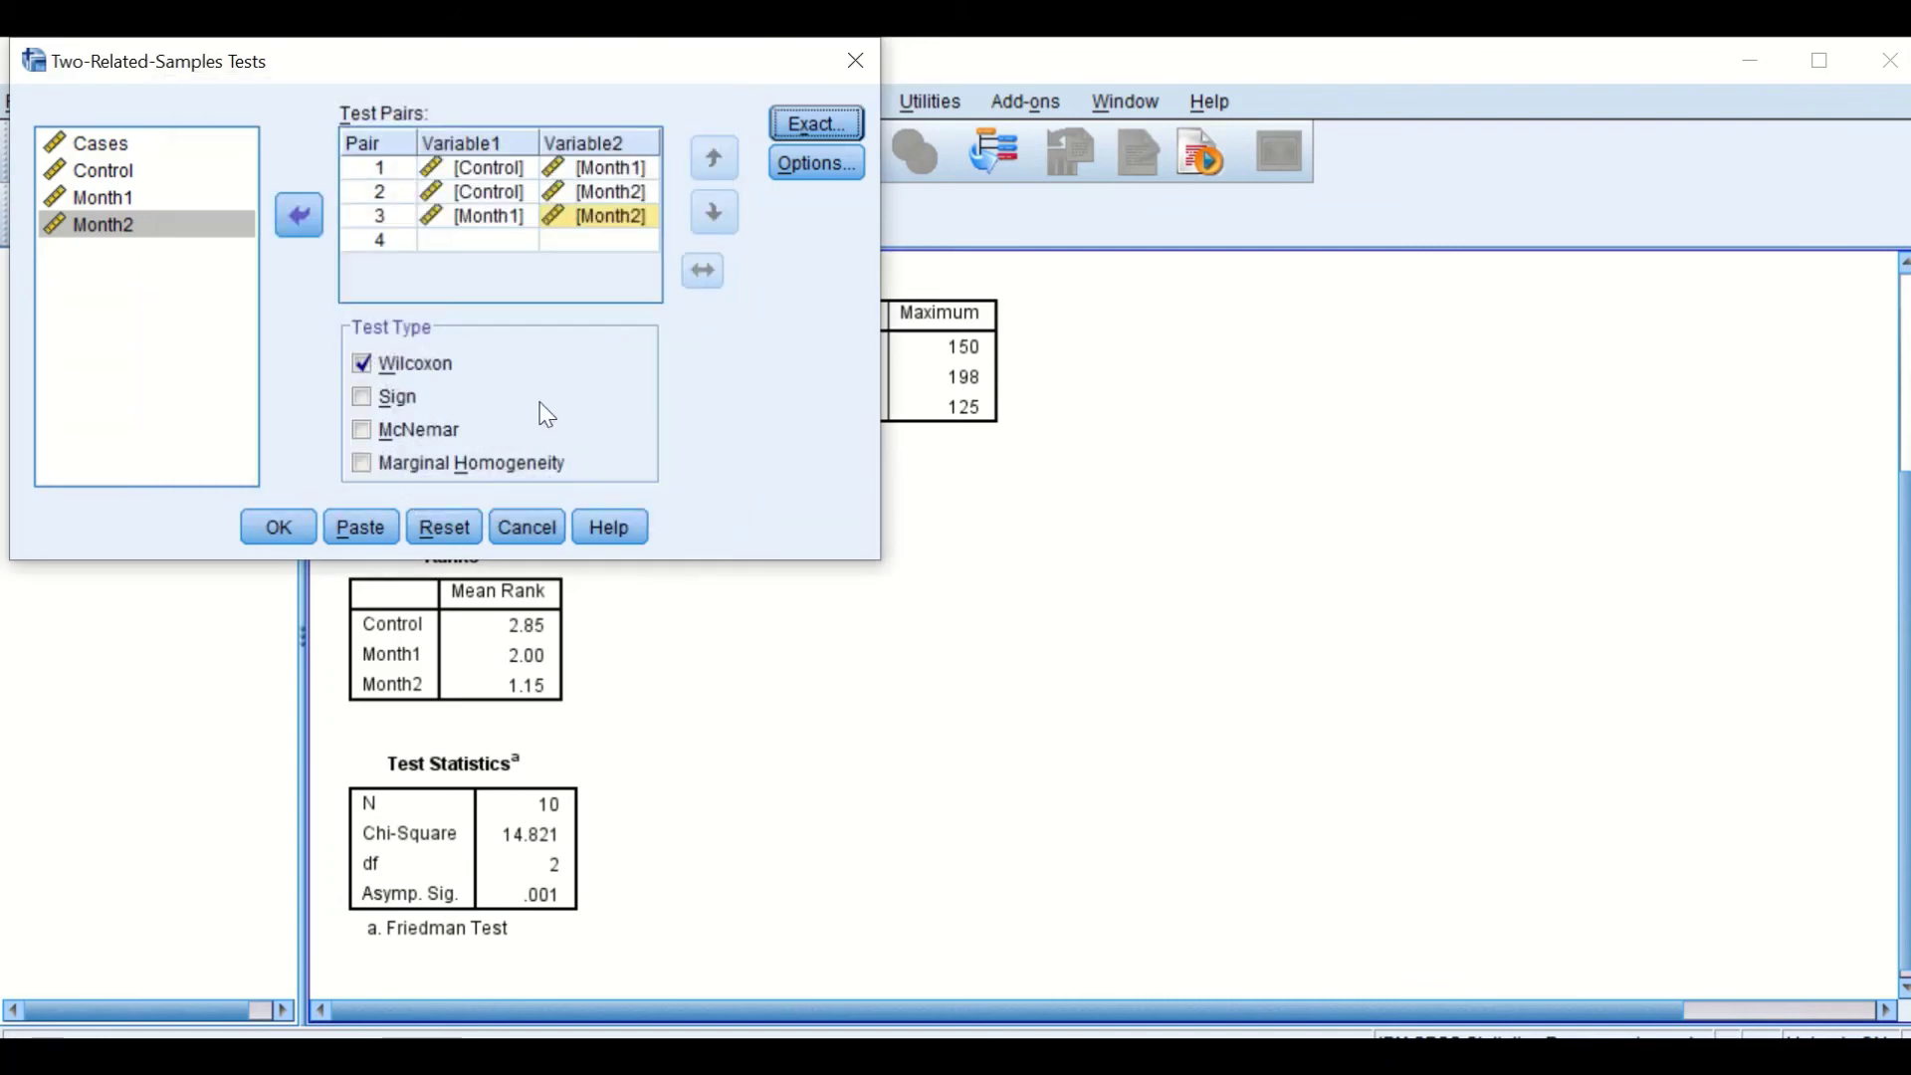
click(814, 167)
click(311, 251)
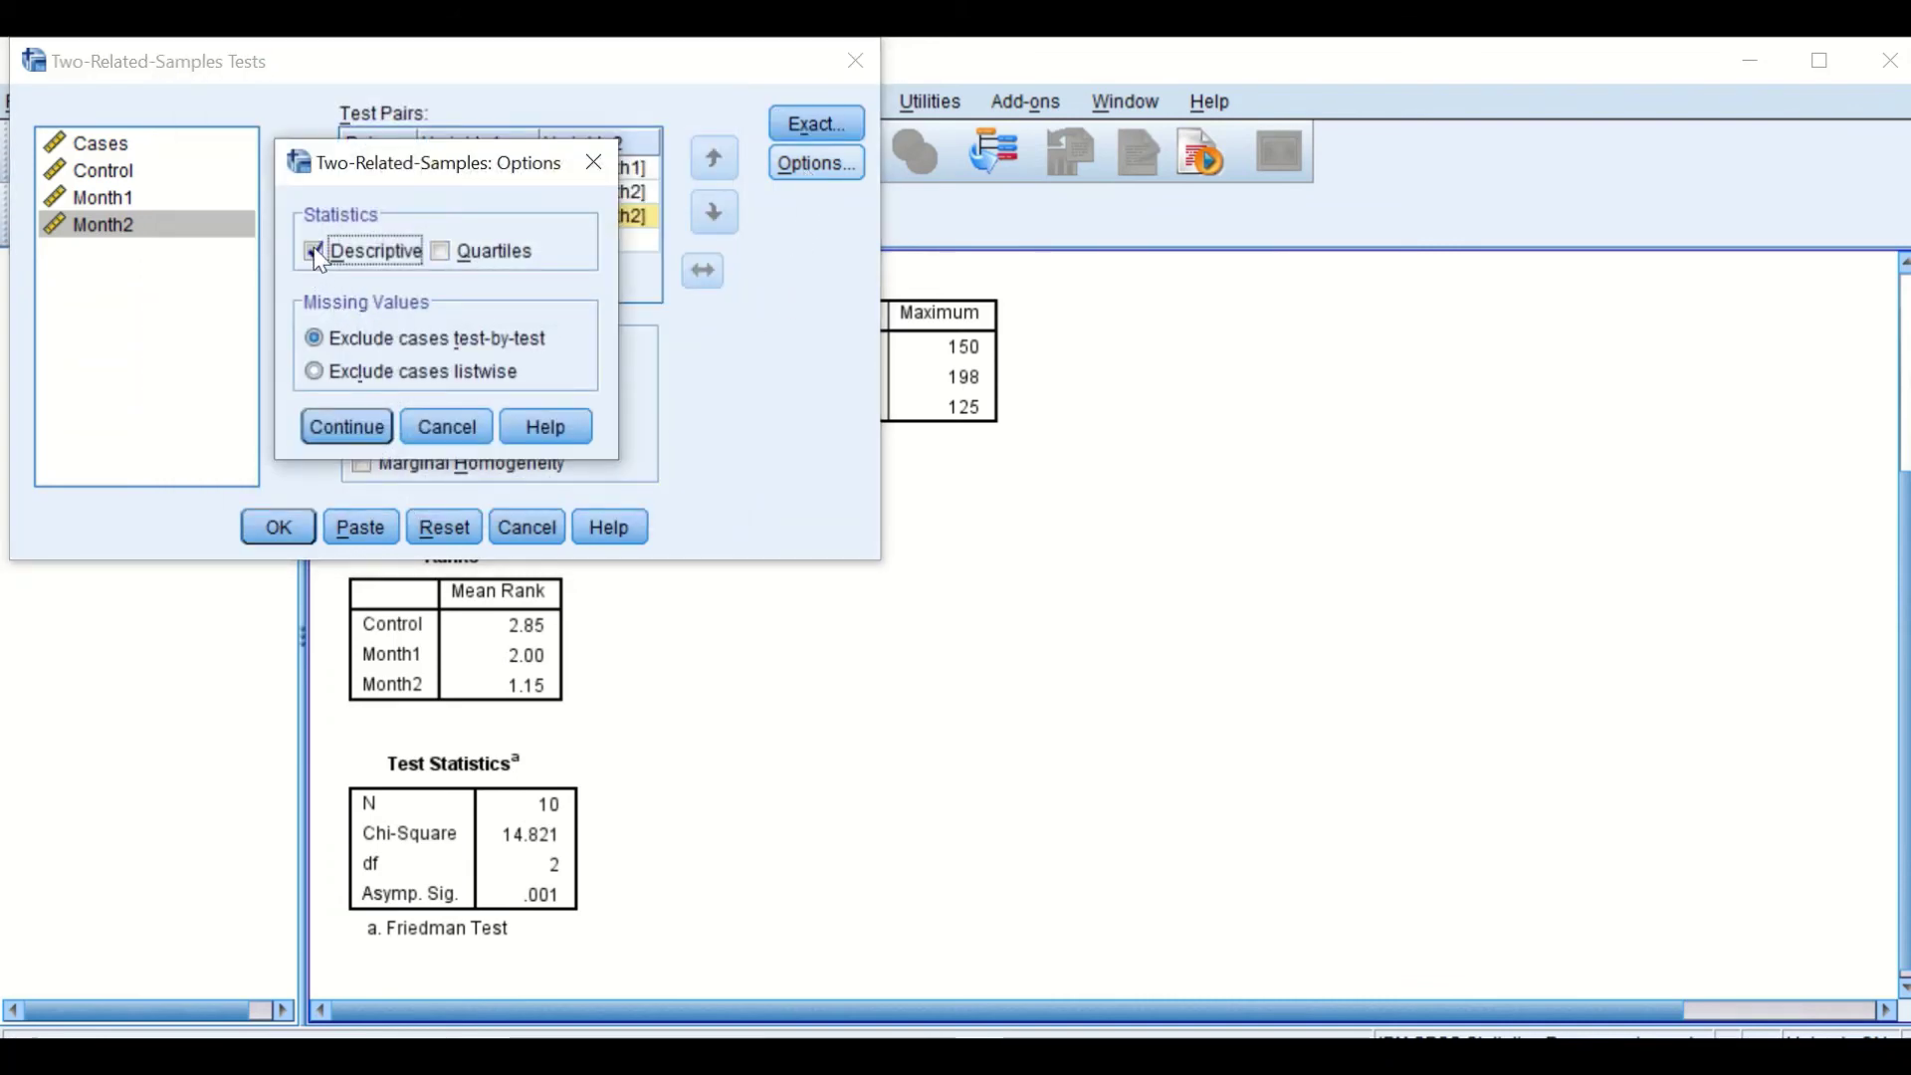
click(356, 428)
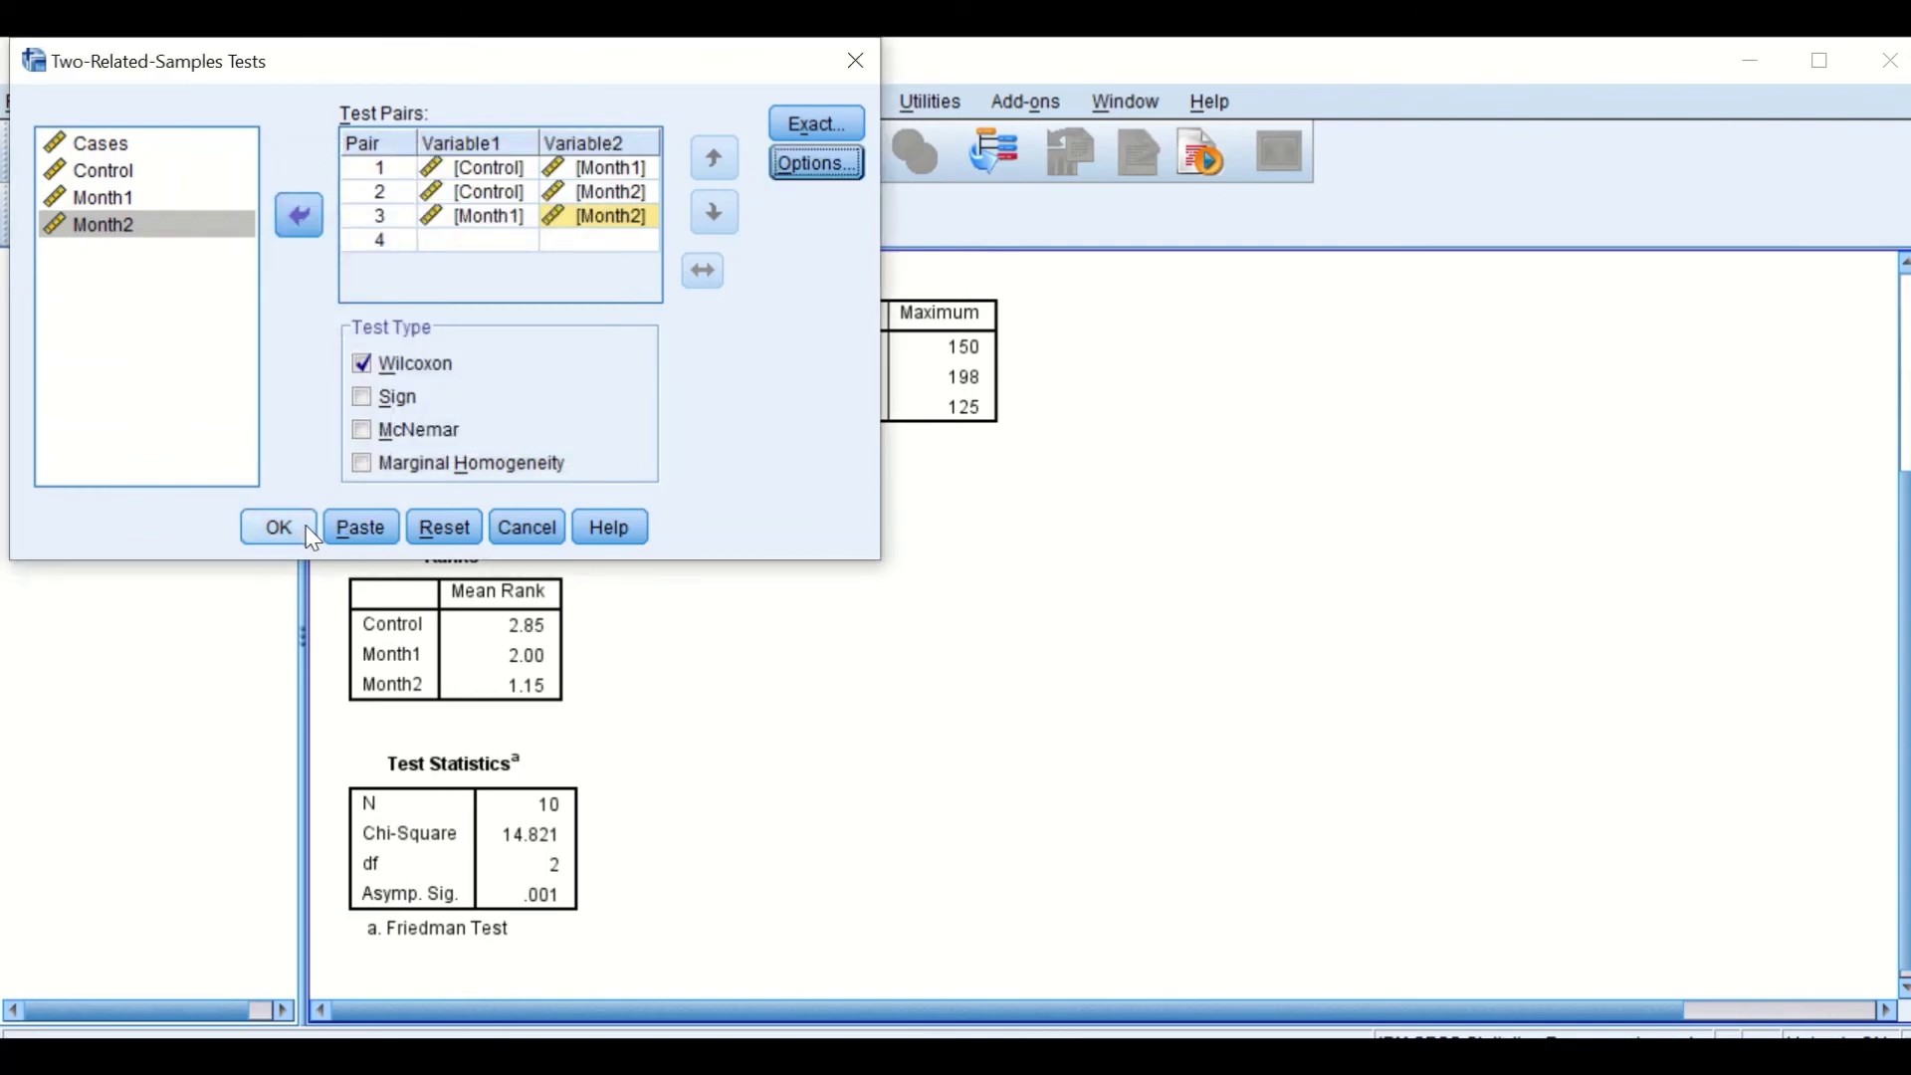
click(279, 529)
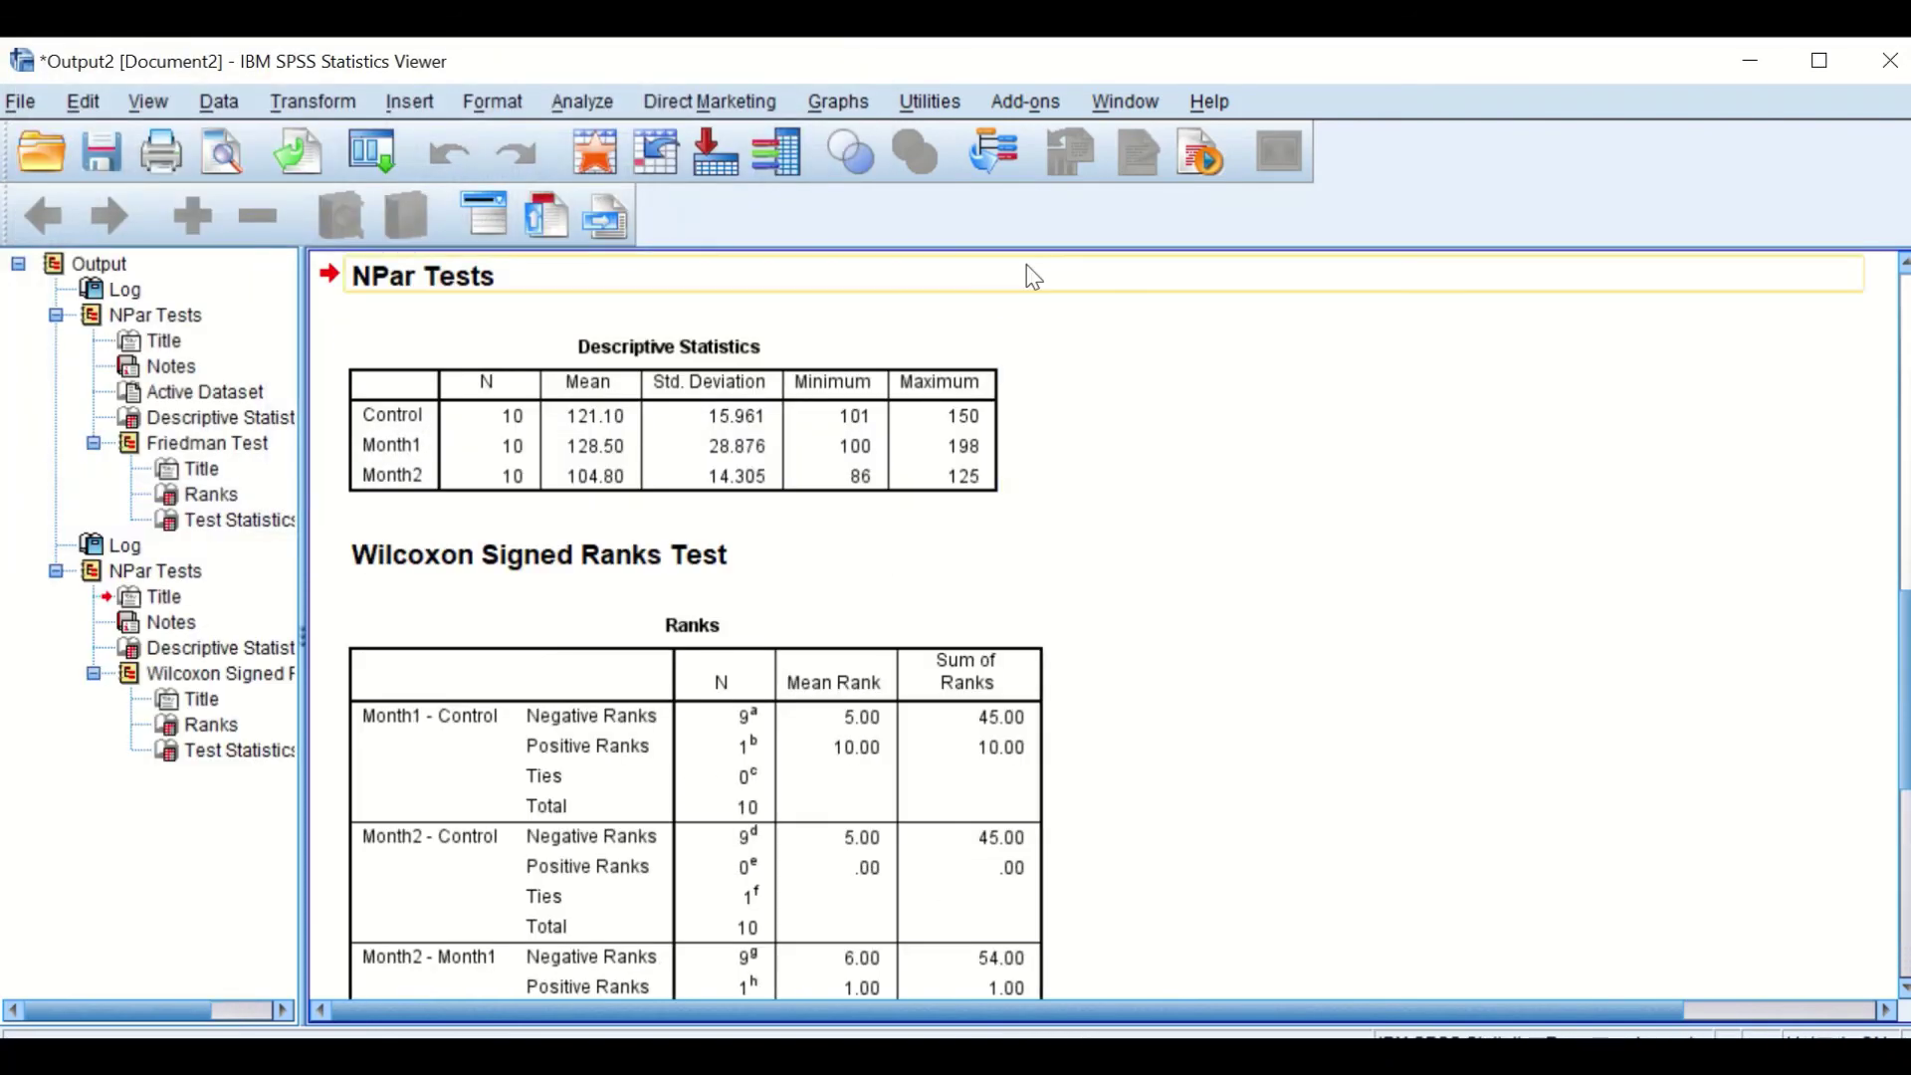
scroll(1638, 493, down, 3)
scroll(1632, 499, up, 5)
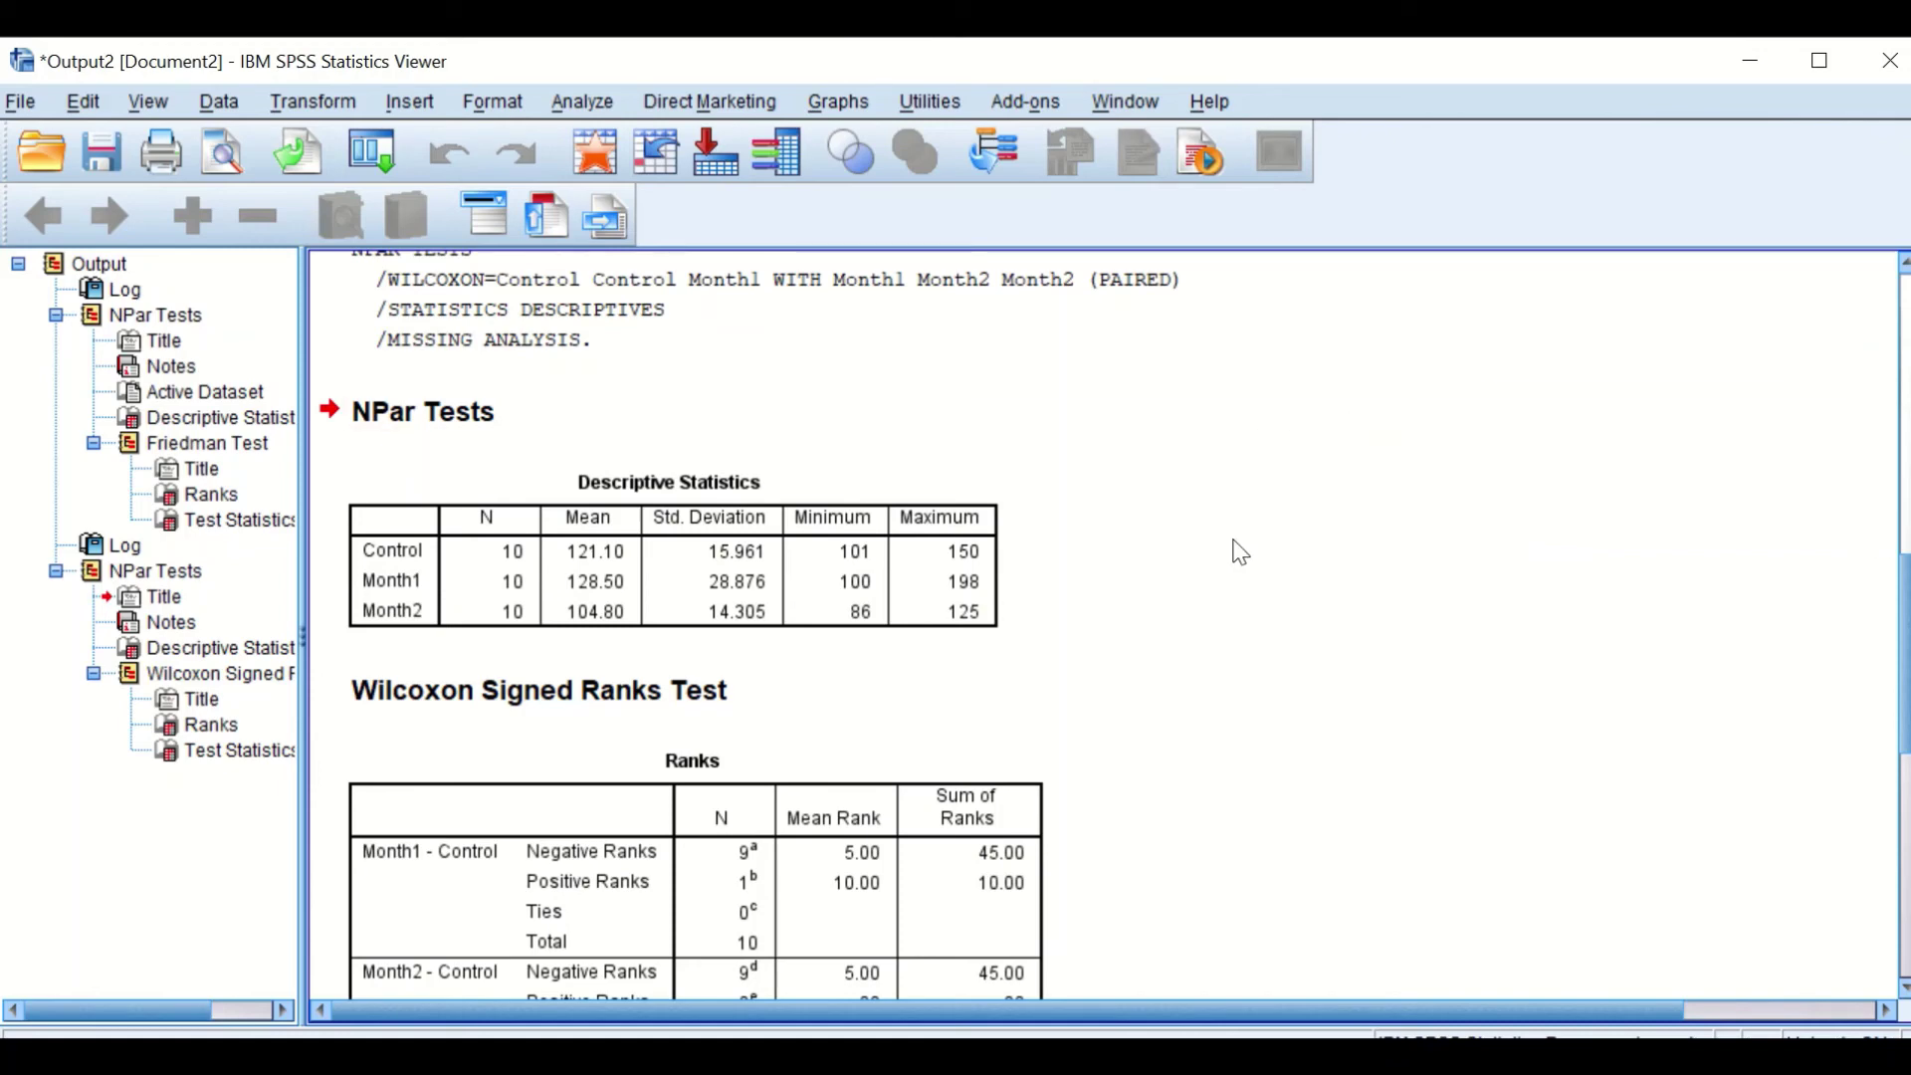
scroll(1237, 554, down, 3)
scroll(1237, 554, down, 6)
click(936, 356)
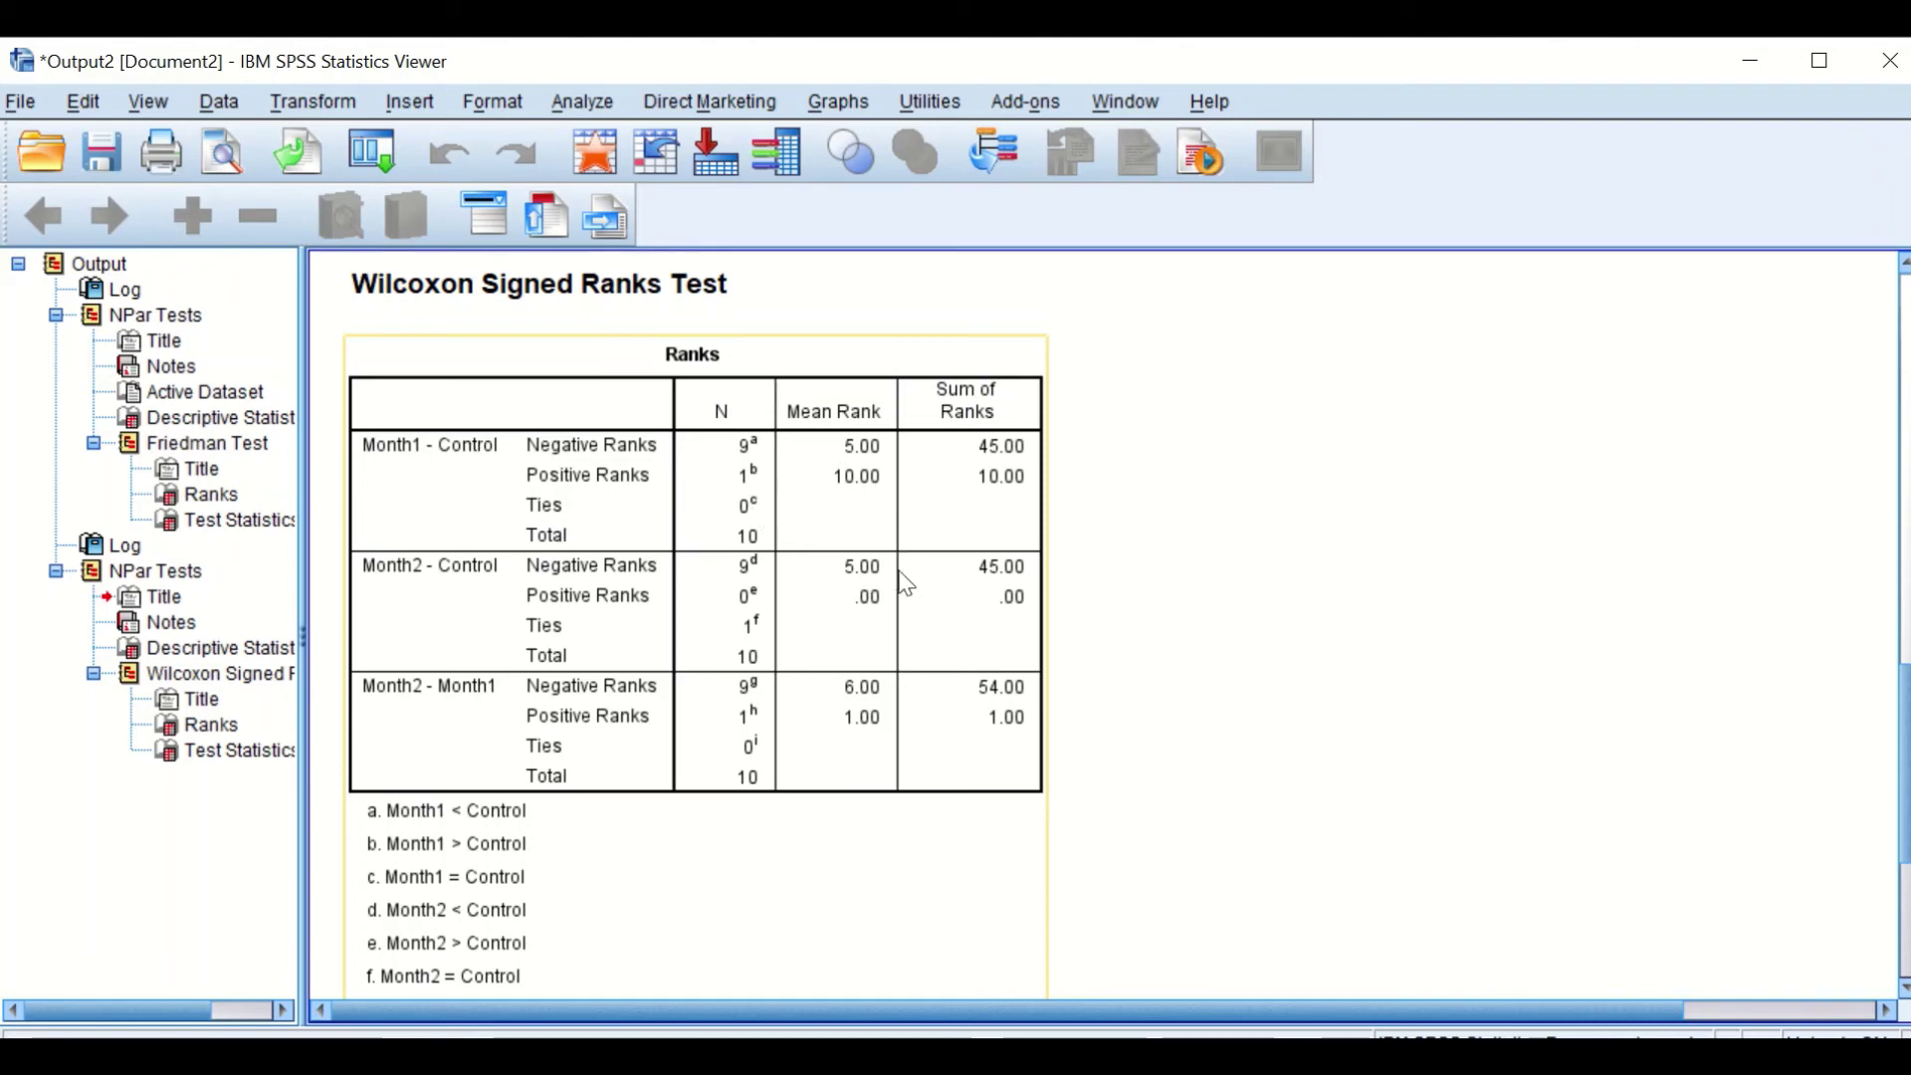
scroll(899, 585, down, 8)
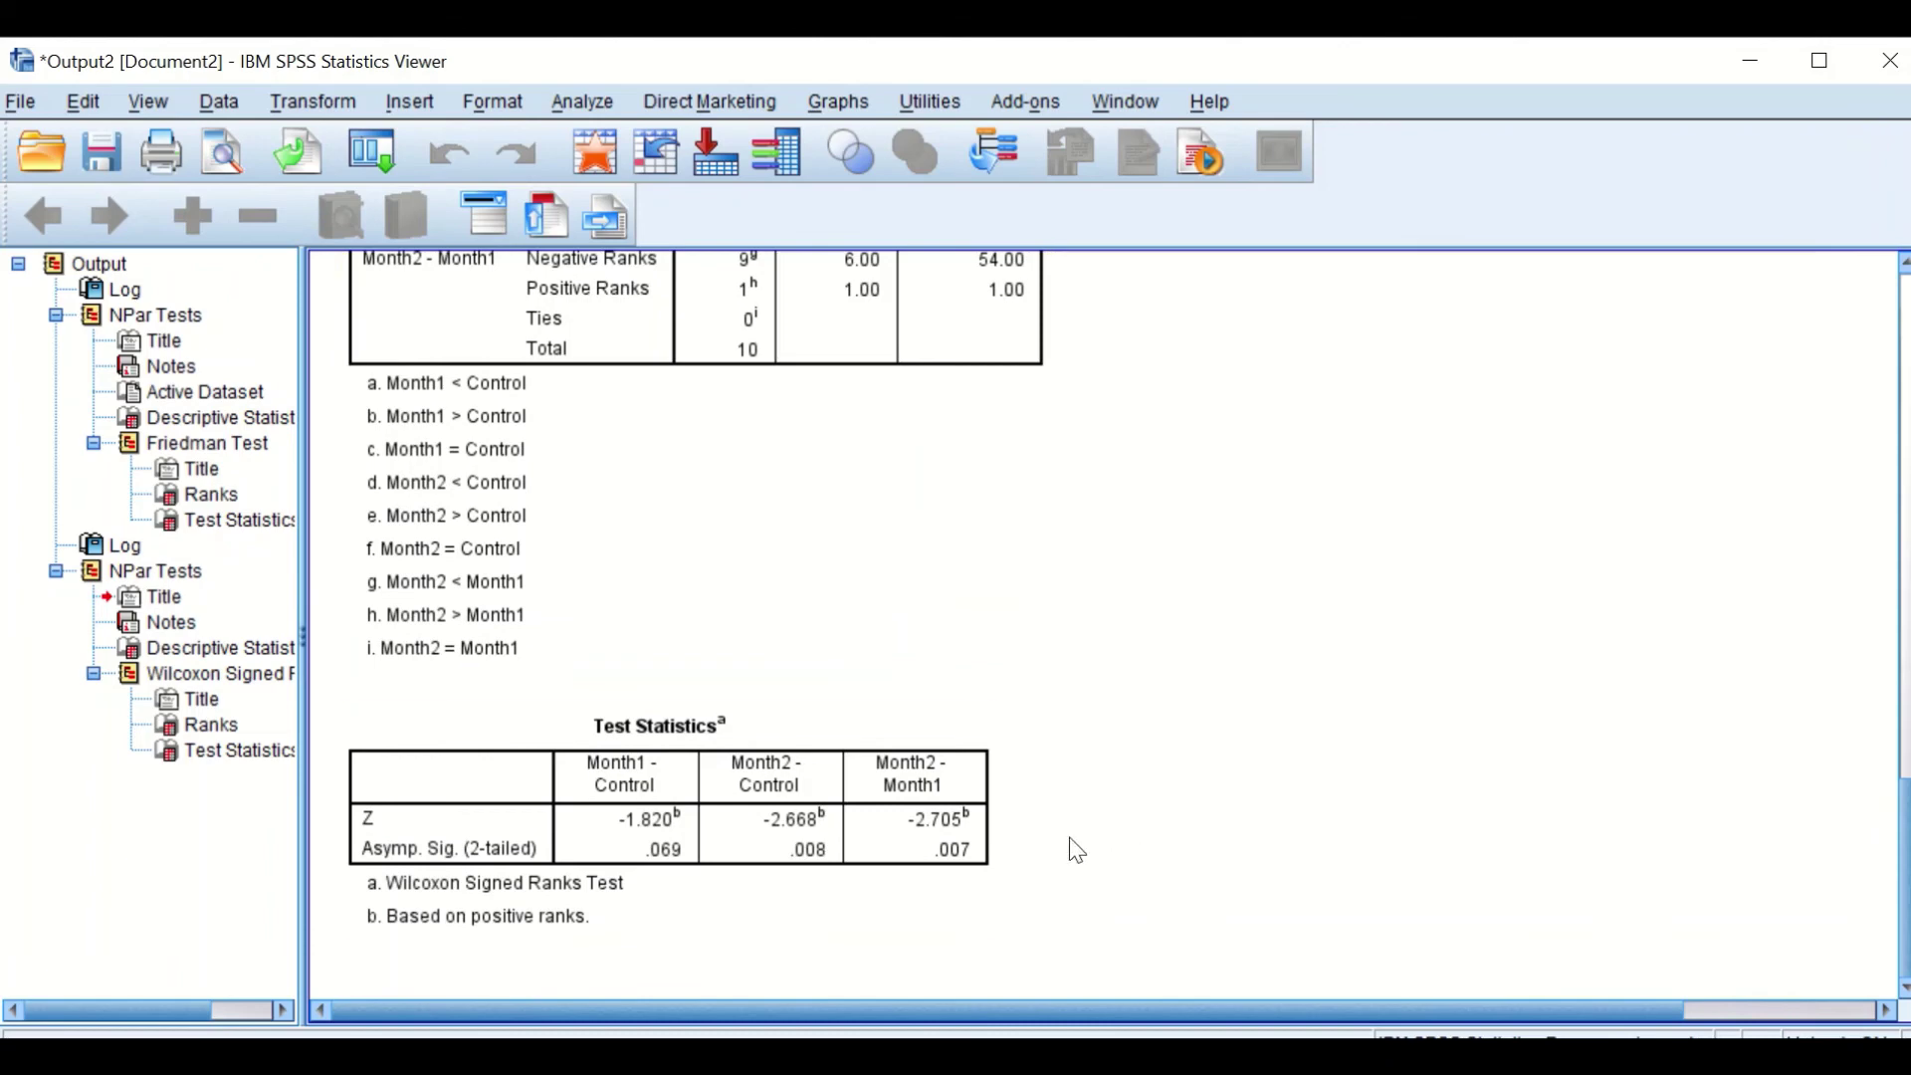
click(869, 805)
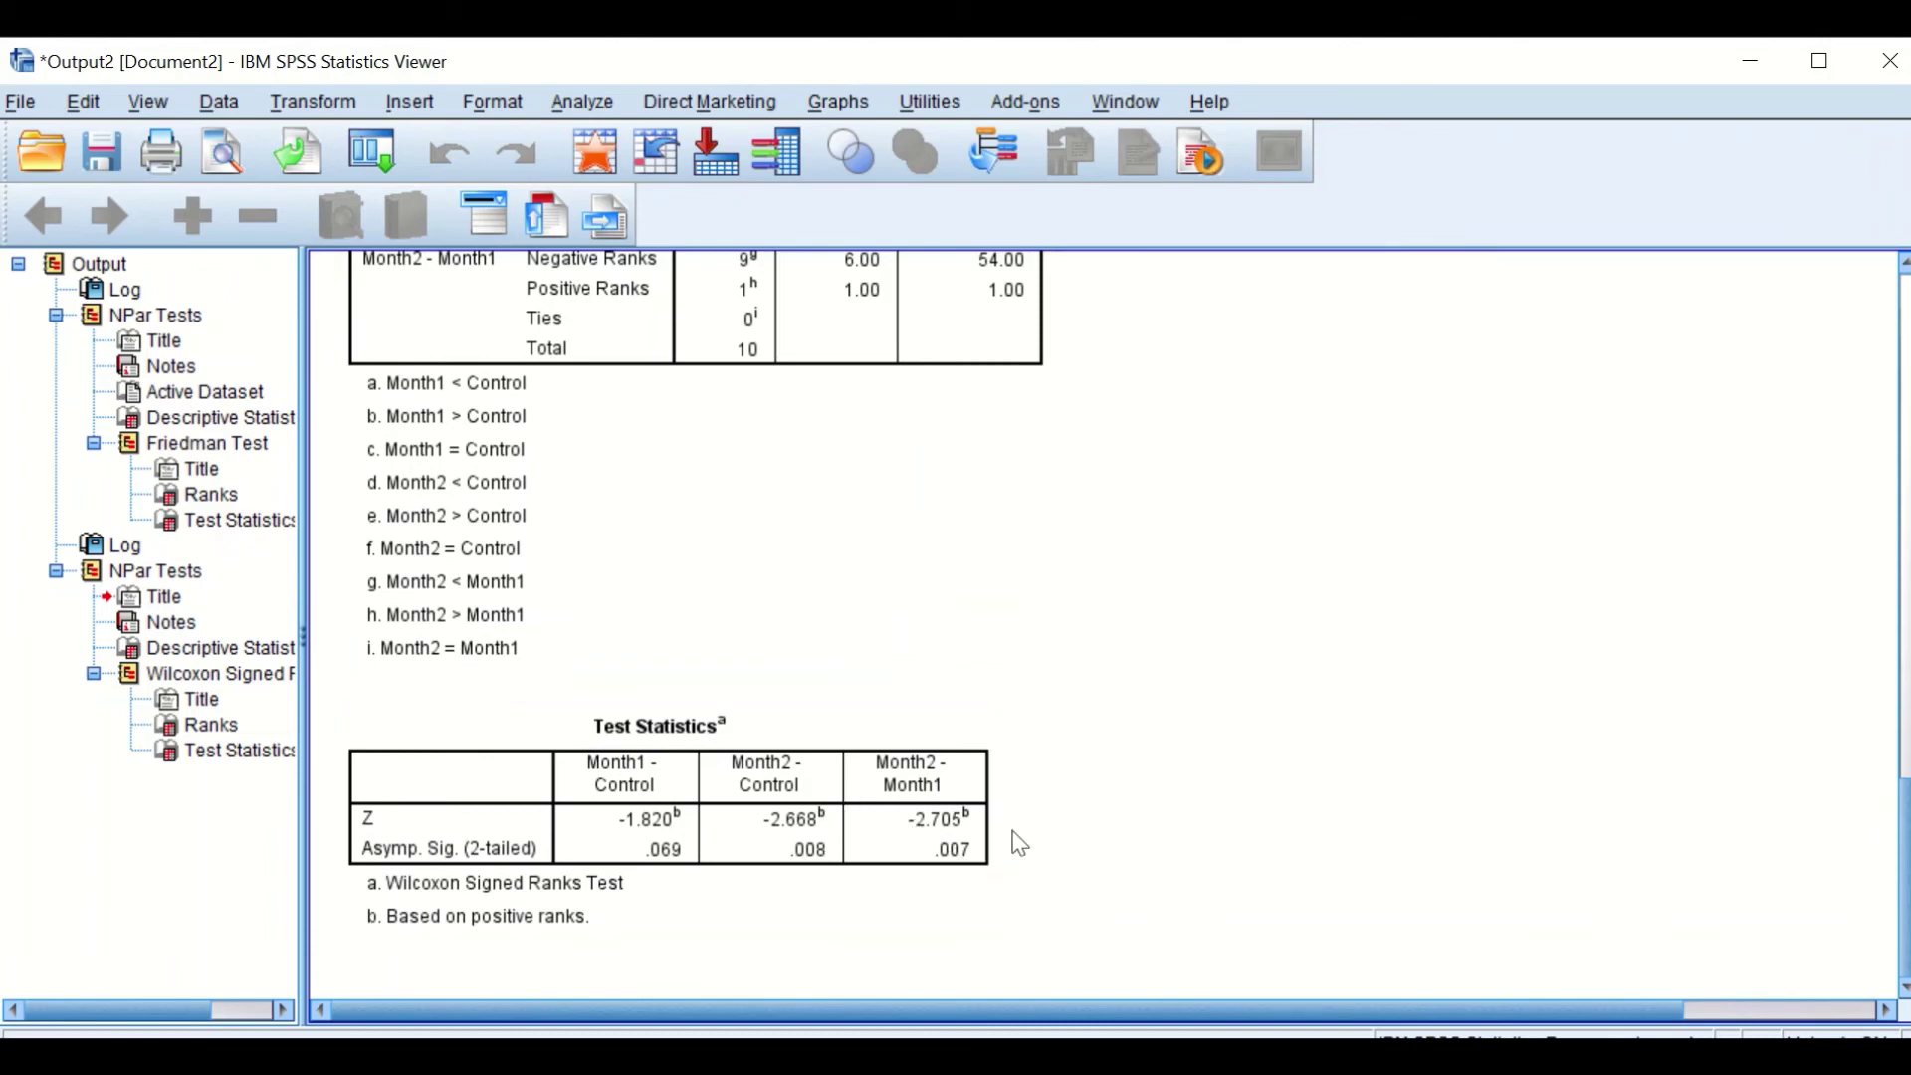